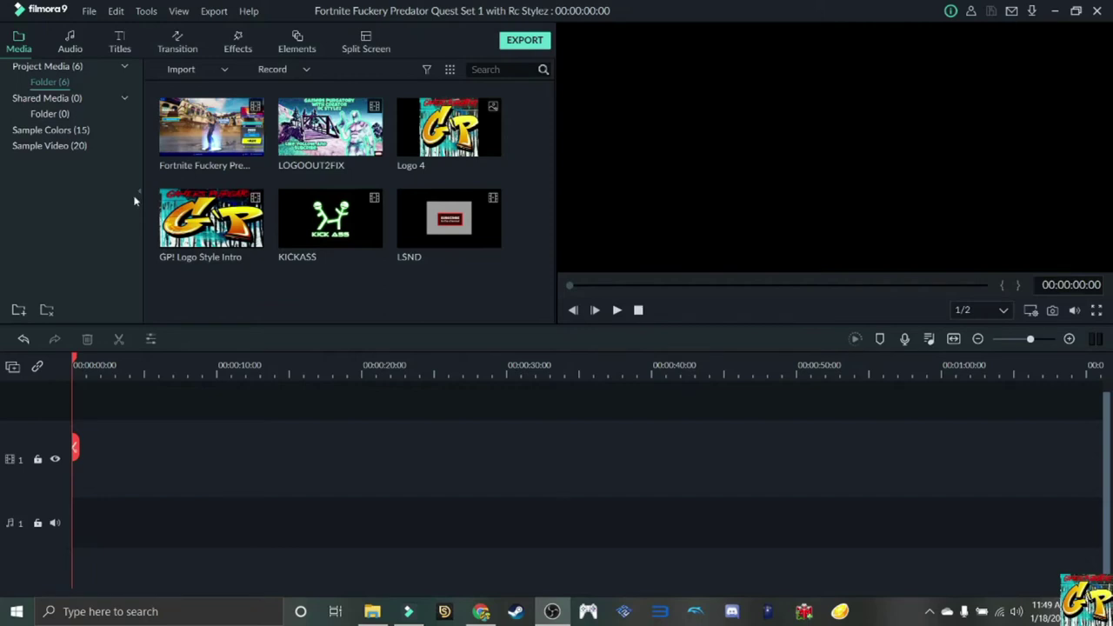
Place the GP! Logo Style Intro at the start of video track 1, directly followed by the Fortnite gameplay clip
mouse_move(228, 128)
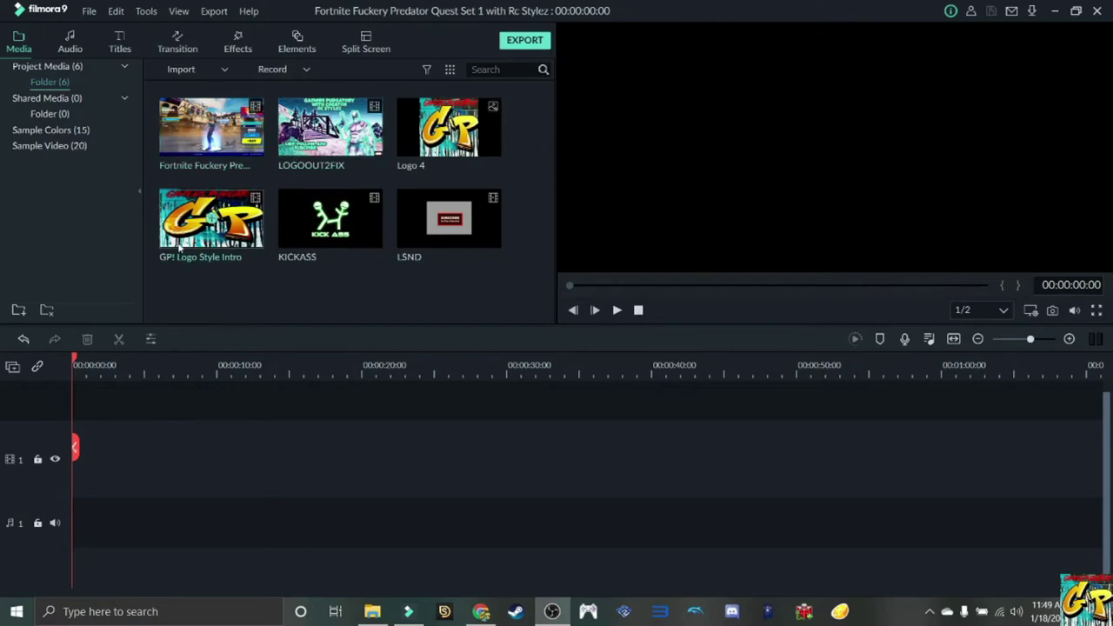
click(448, 127)
drag(246, 244, 77, 451)
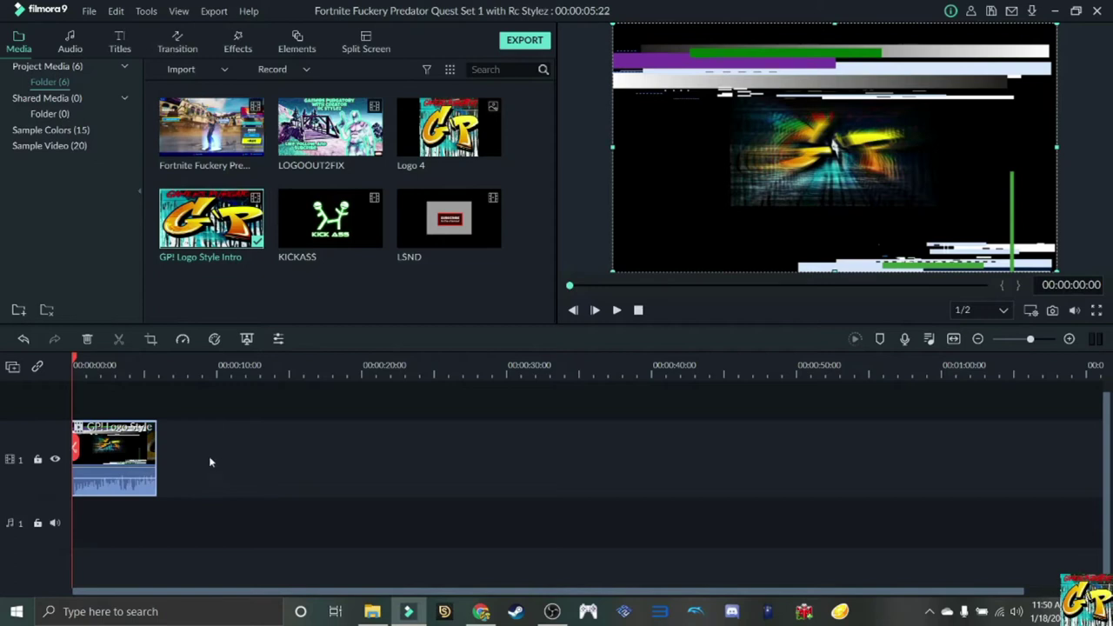
drag(237, 123, 162, 447)
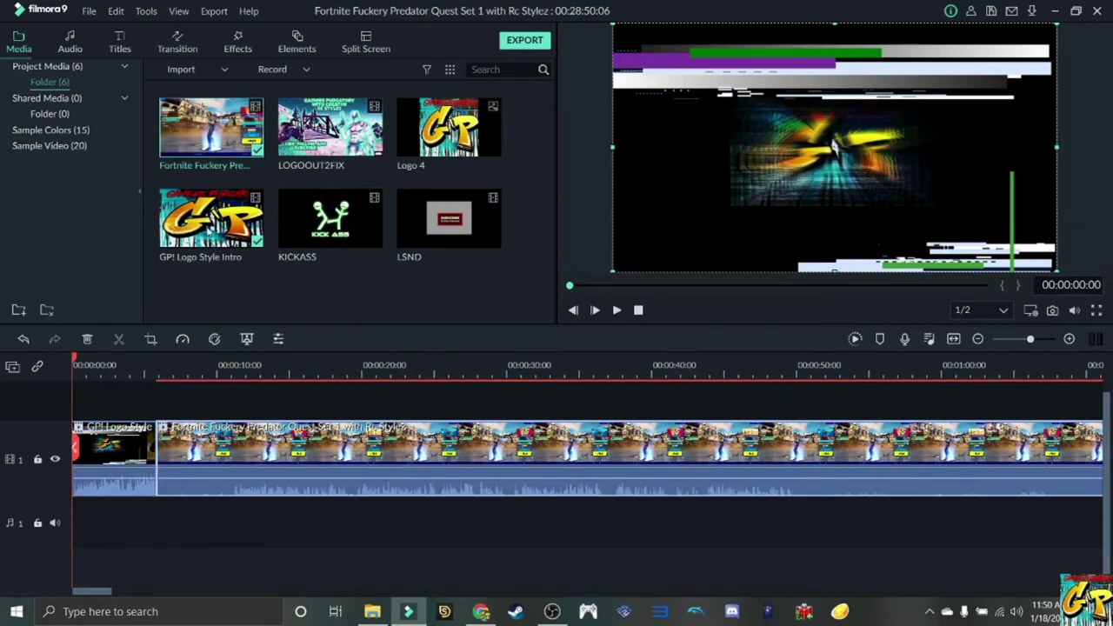
Save the project with the intro and gameplay clips on the timeline
click(88, 10)
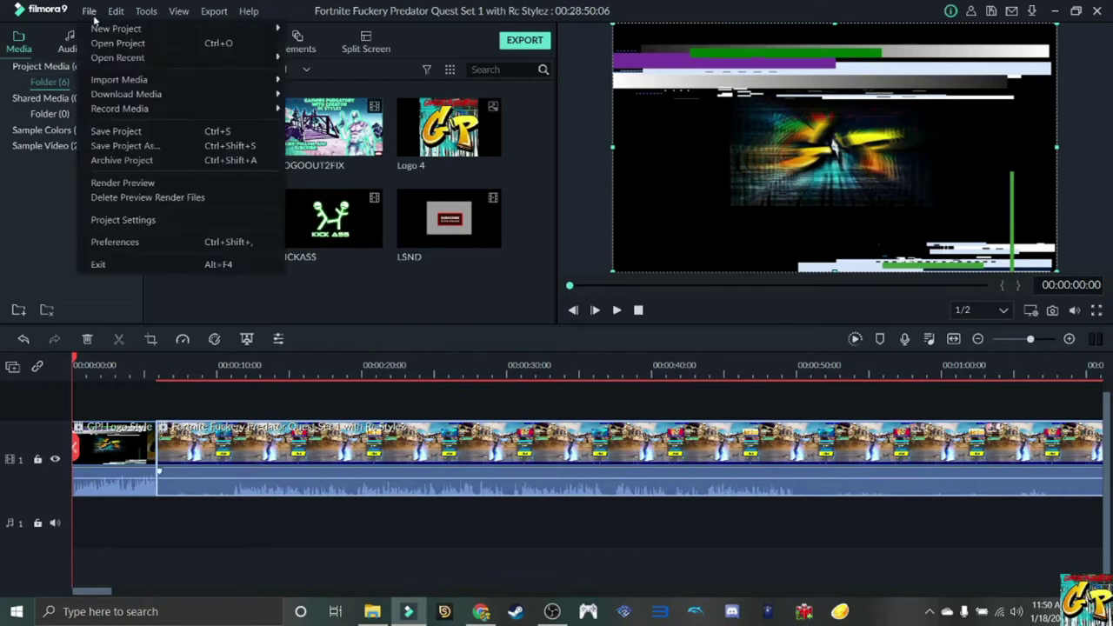
click(114, 131)
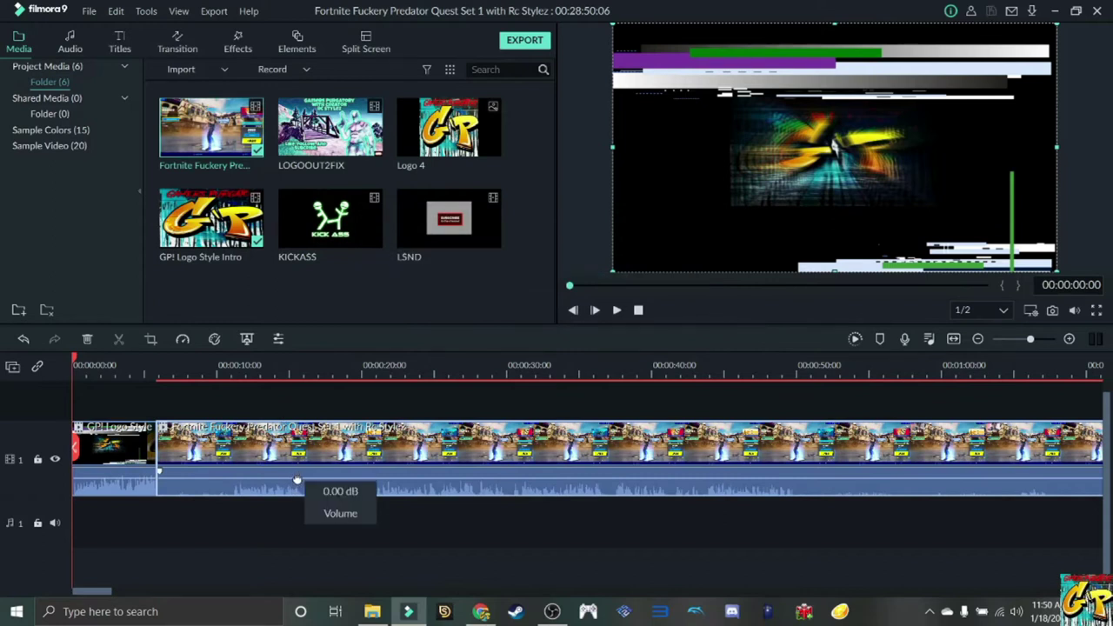
drag(297, 481, 296, 480)
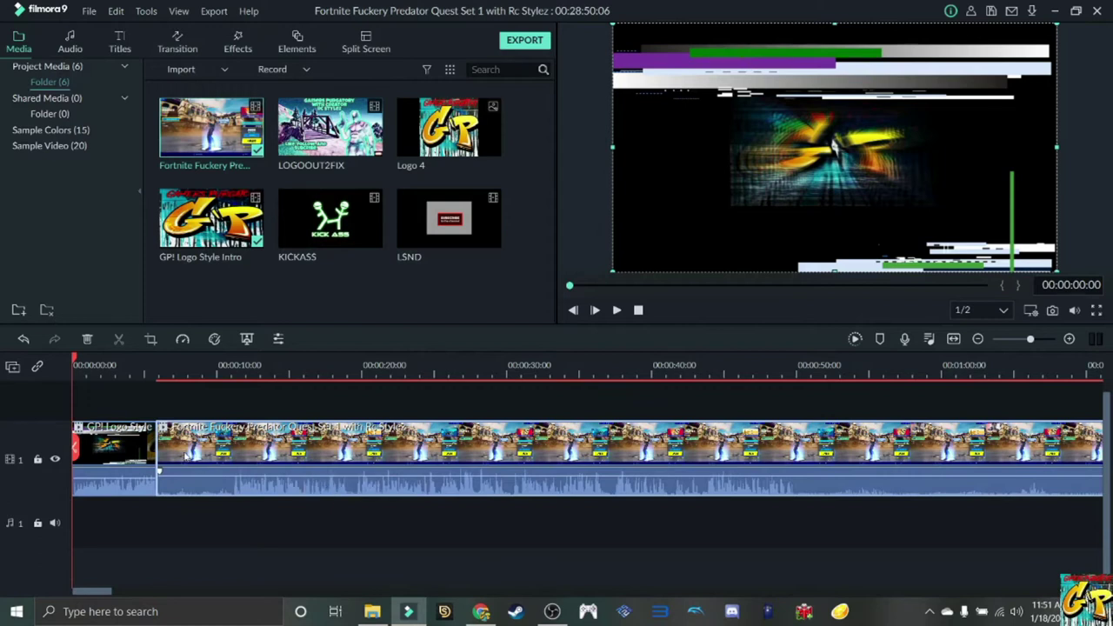
Play the beginning of the gameplay clip to find the cut point and split it at 00:00:10:17
double_click(172, 450)
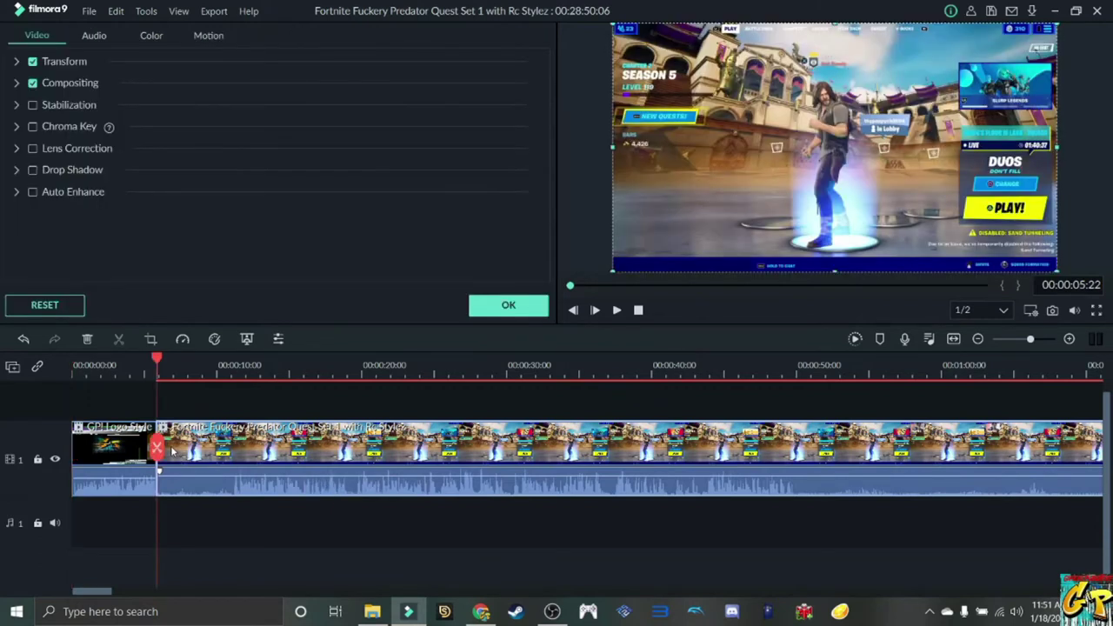
click(615, 311)
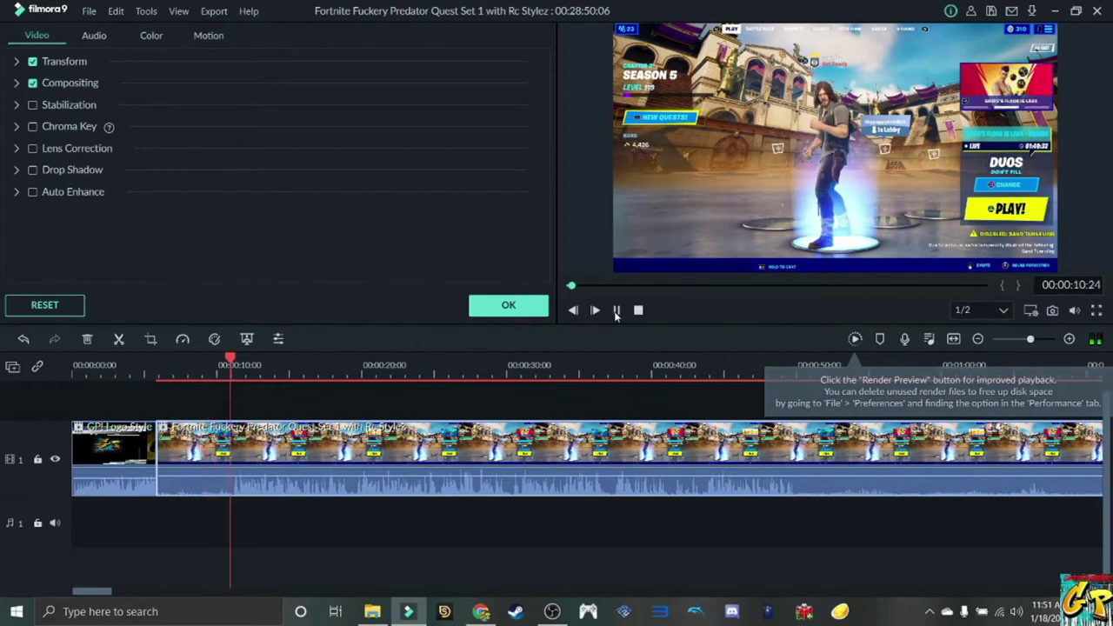
click(615, 311)
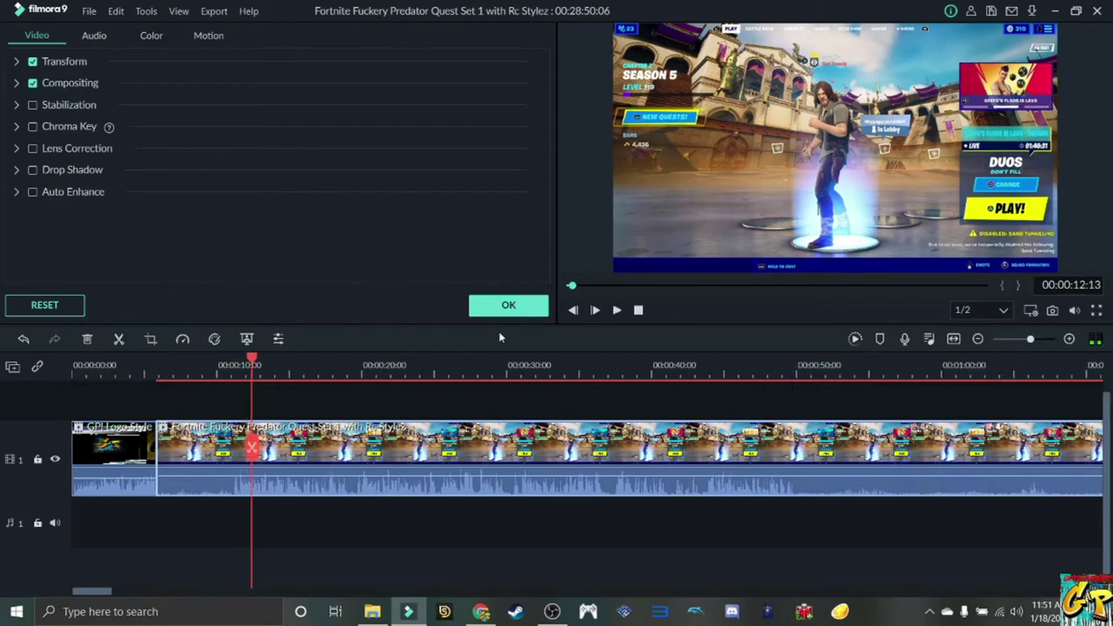
drag(254, 365, 227, 368)
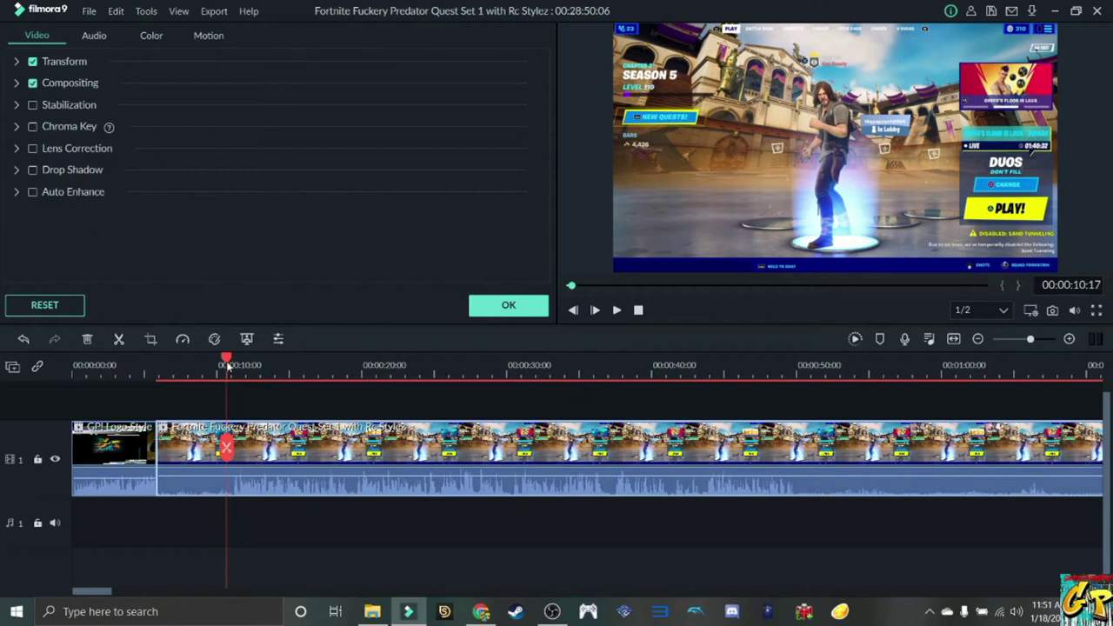
click(226, 448)
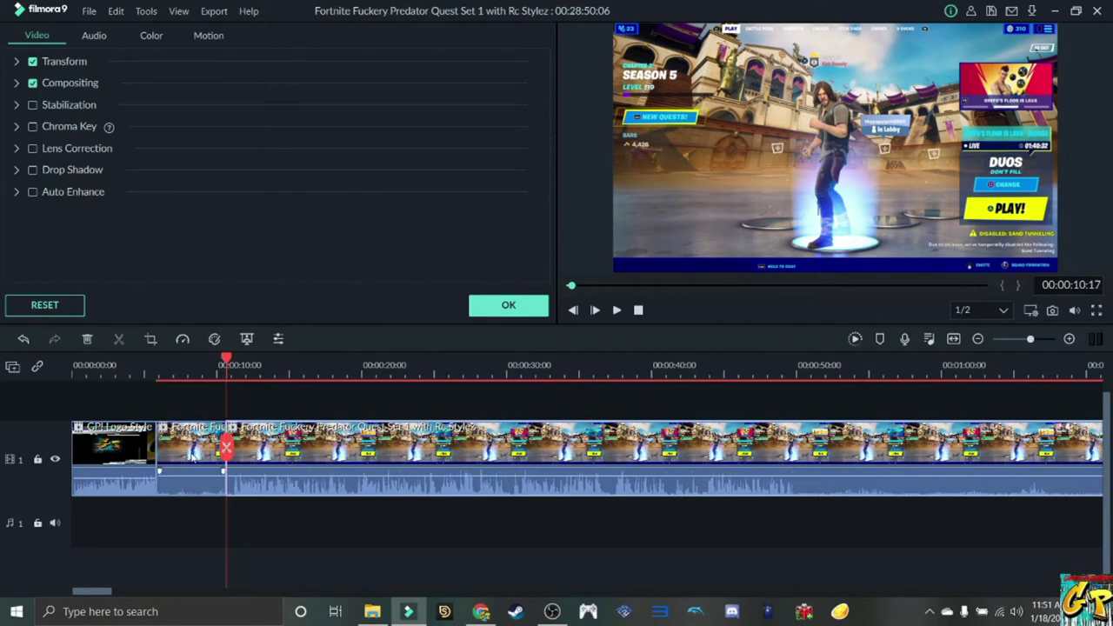
Delete the short gameplay segment between the logo intro and the split
click(158, 448)
click(193, 458)
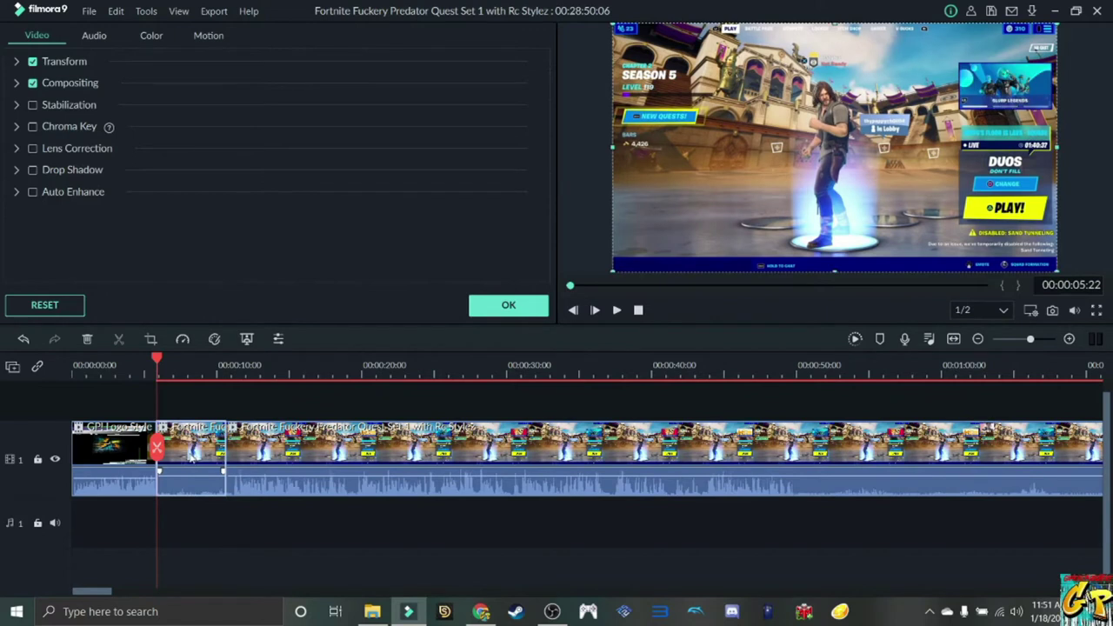
right_click(191, 458)
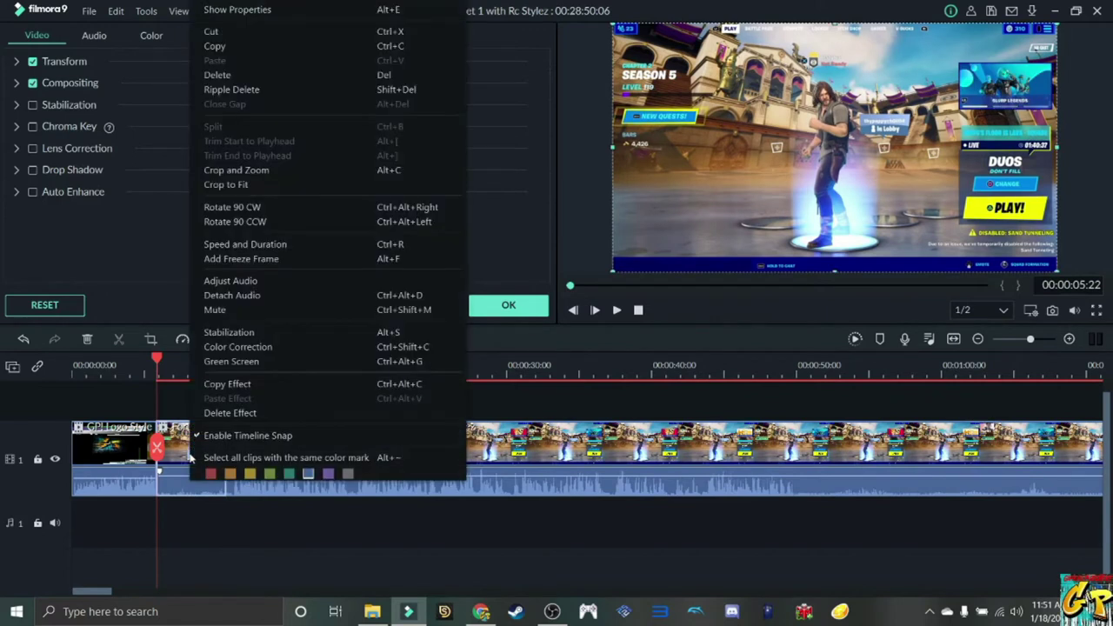
click(250, 76)
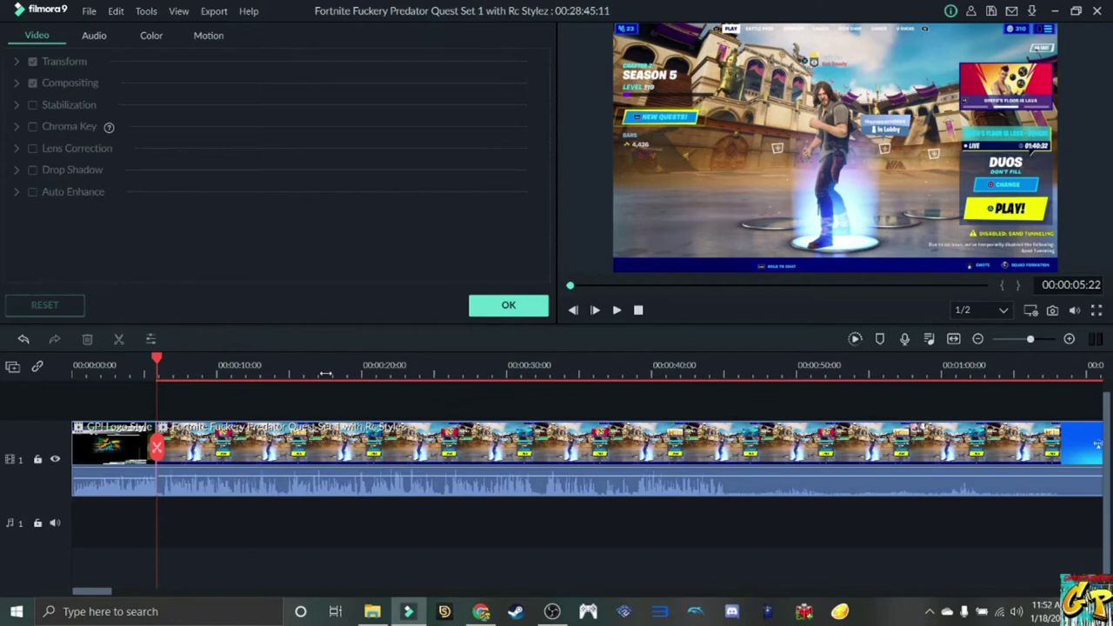
Preview the gameplay clip to find where the opening talk ends and split it at 00:00:45:24
drag(159, 365, 218, 379)
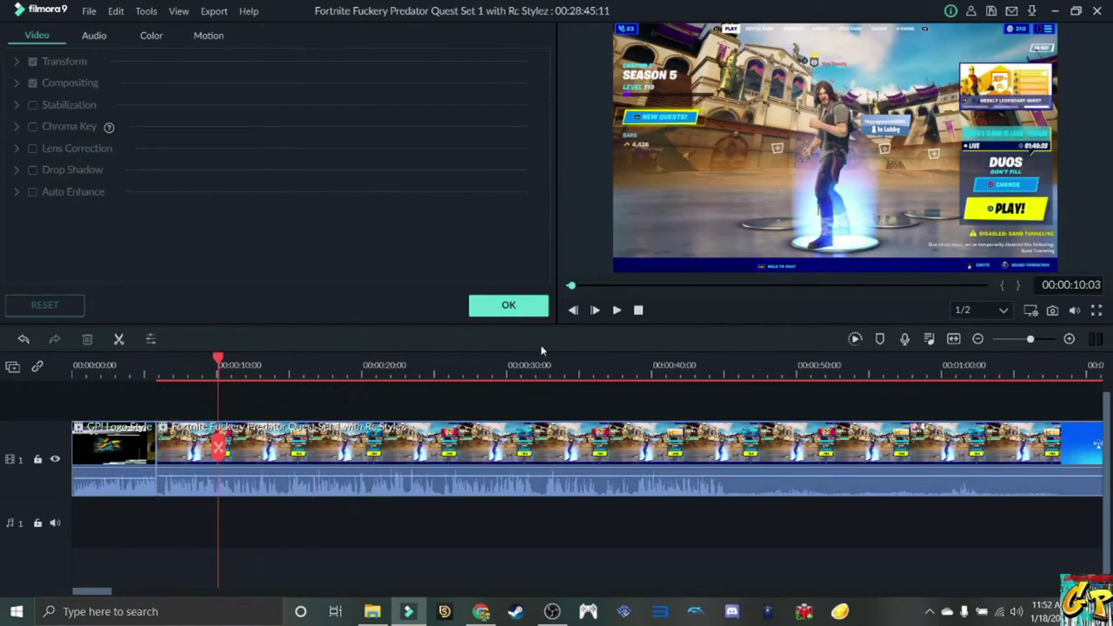
click(617, 310)
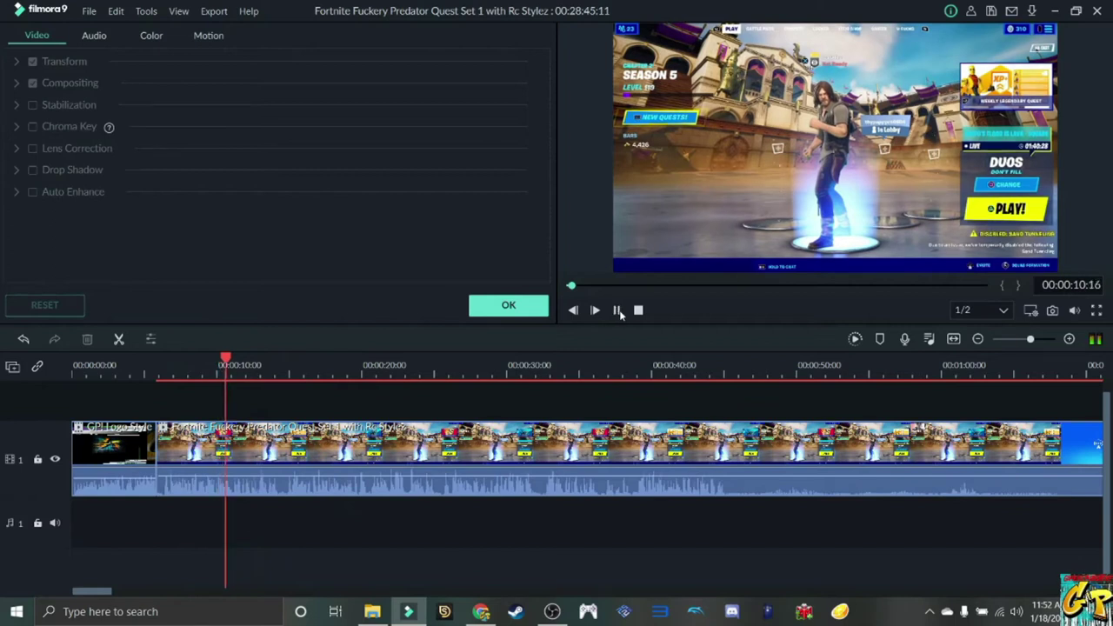
click(617, 311)
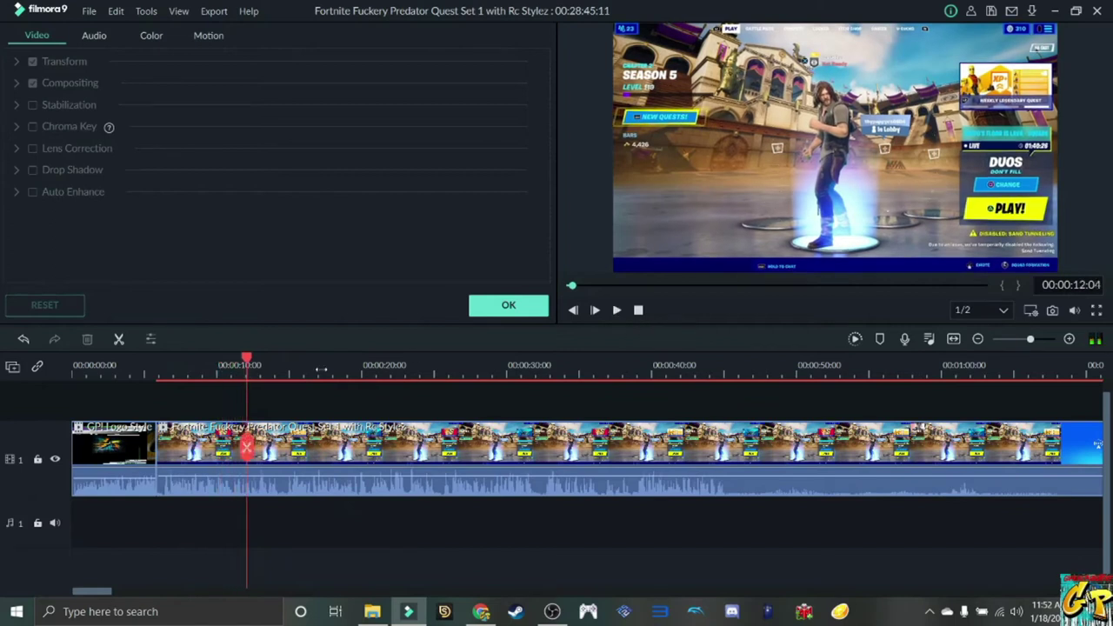
drag(246, 359, 740, 426)
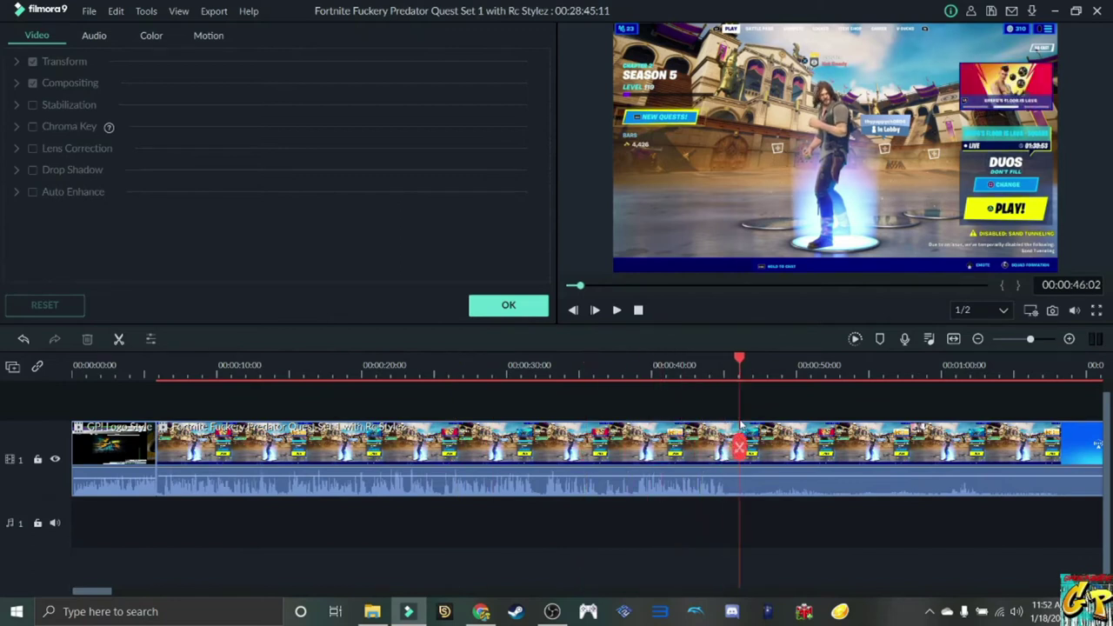
click(617, 311)
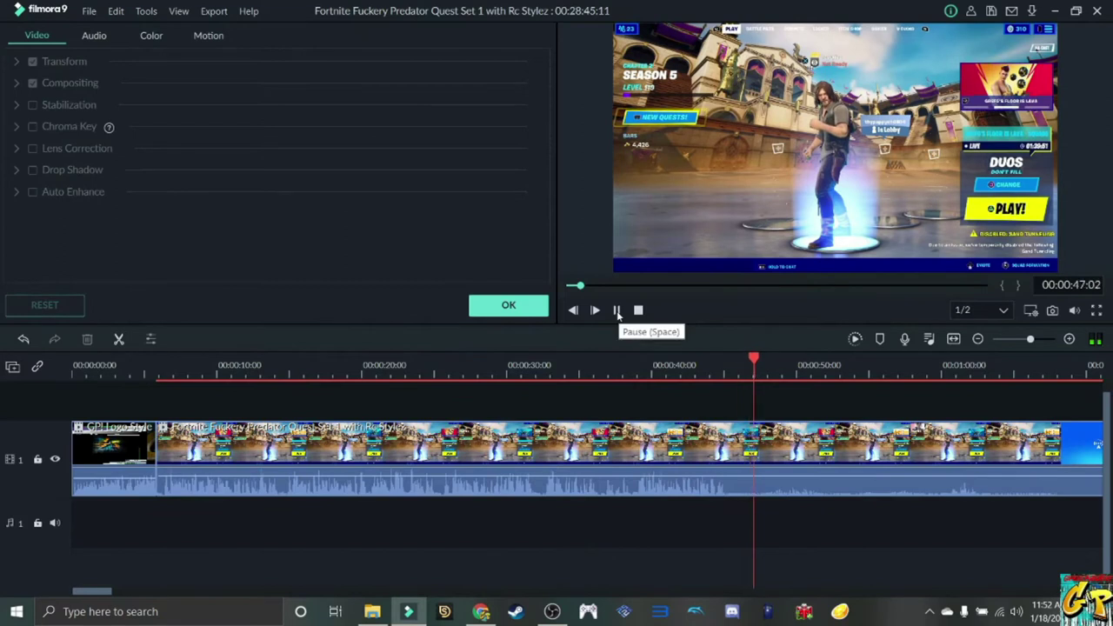
click(617, 310)
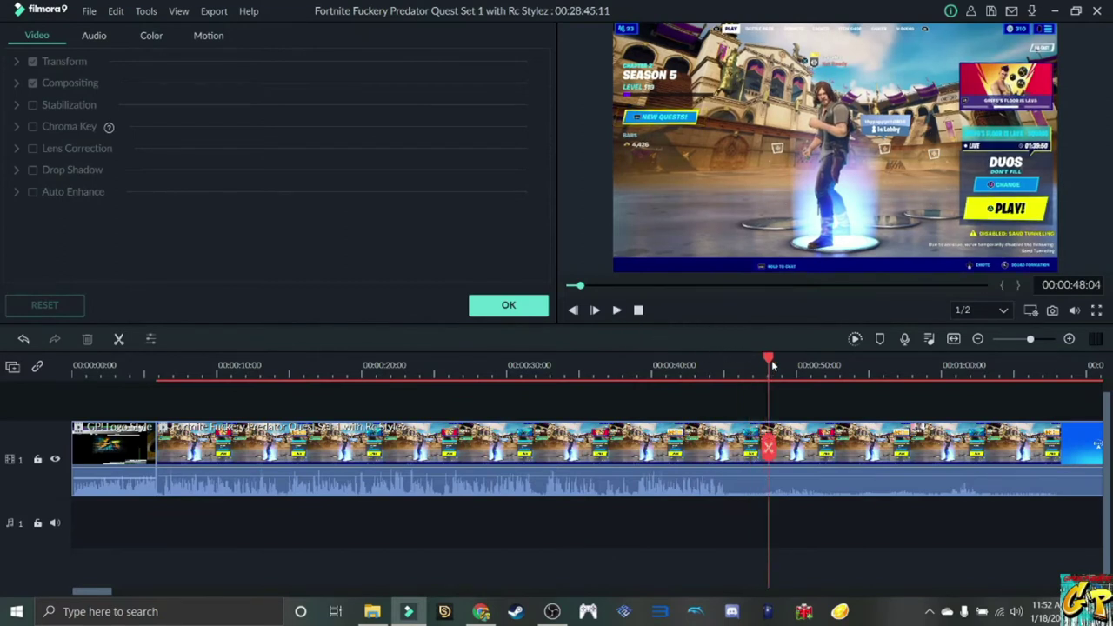
drag(769, 360, 619, 376)
click(616, 310)
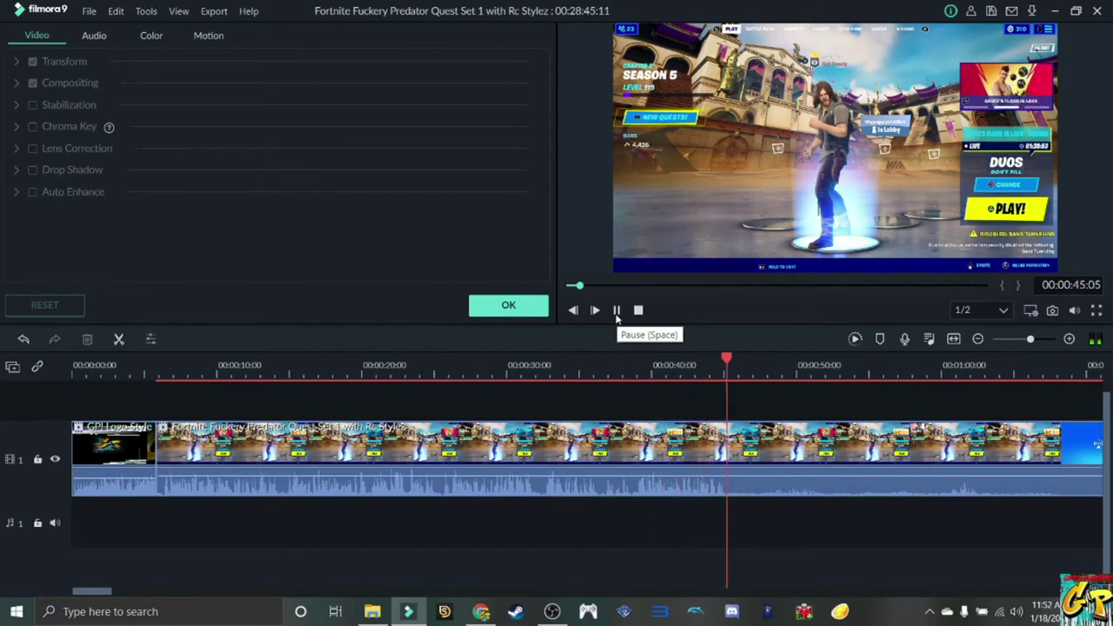
click(616, 310)
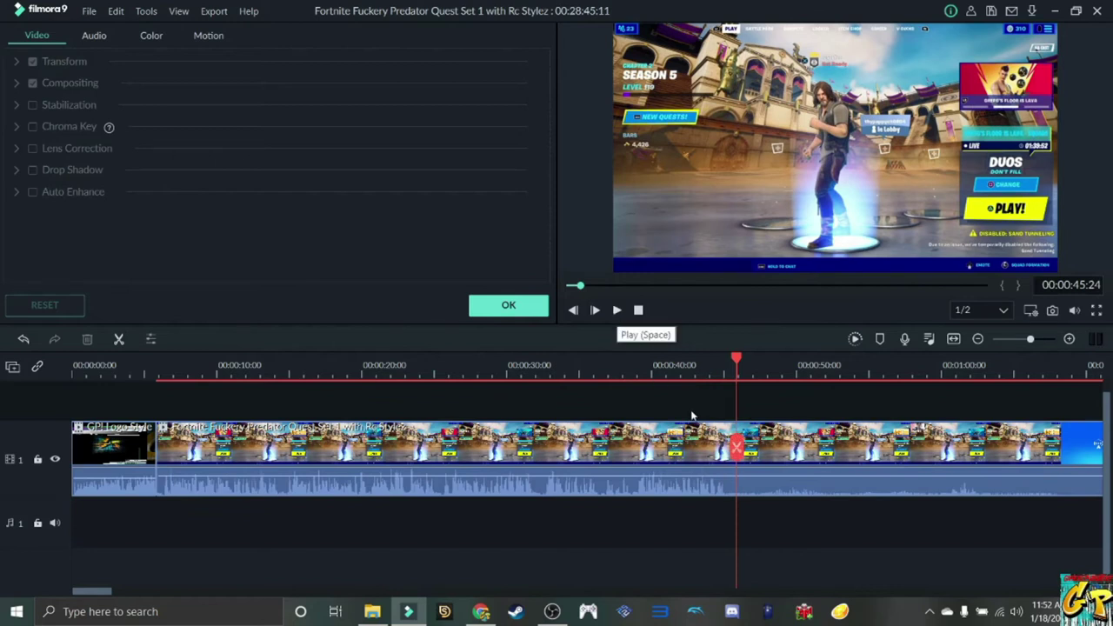
click(736, 448)
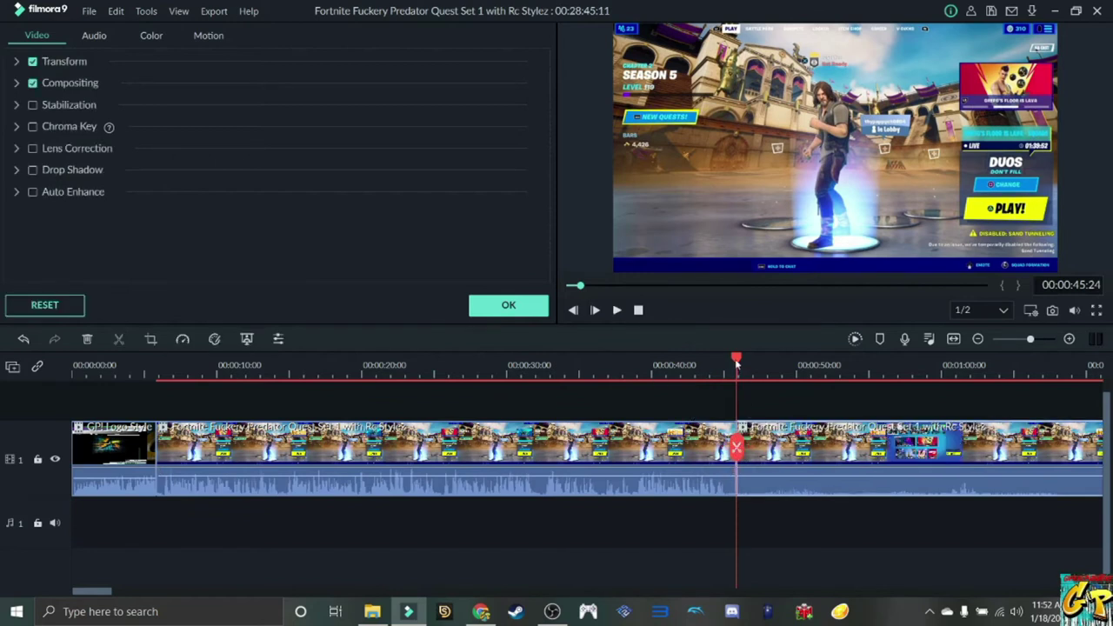
Locate the Battle Bus flight in the gameplay footage and split the clip at 00:07:16:24
drag(736, 358, 1111, 490)
drag(1109, 497, 906, 487)
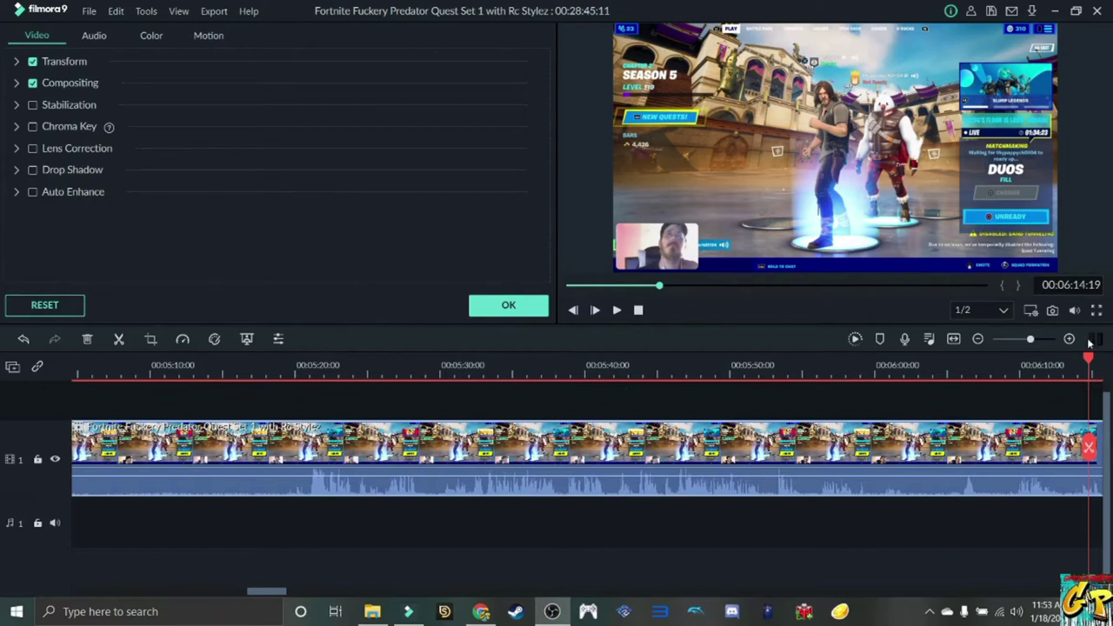
drag(1088, 365, 622, 434)
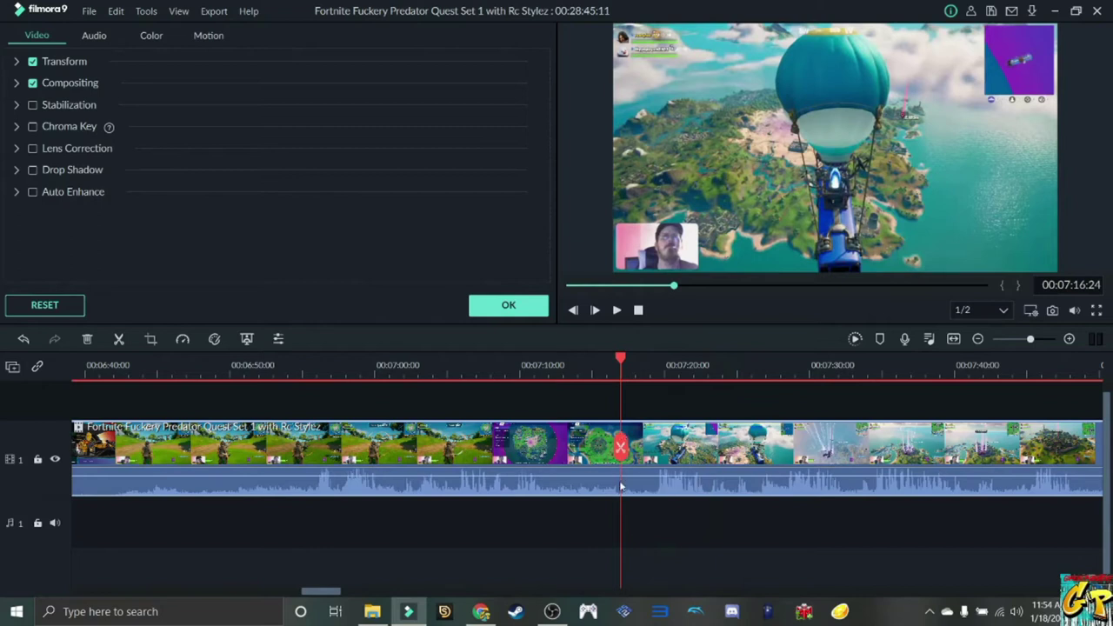
click(620, 448)
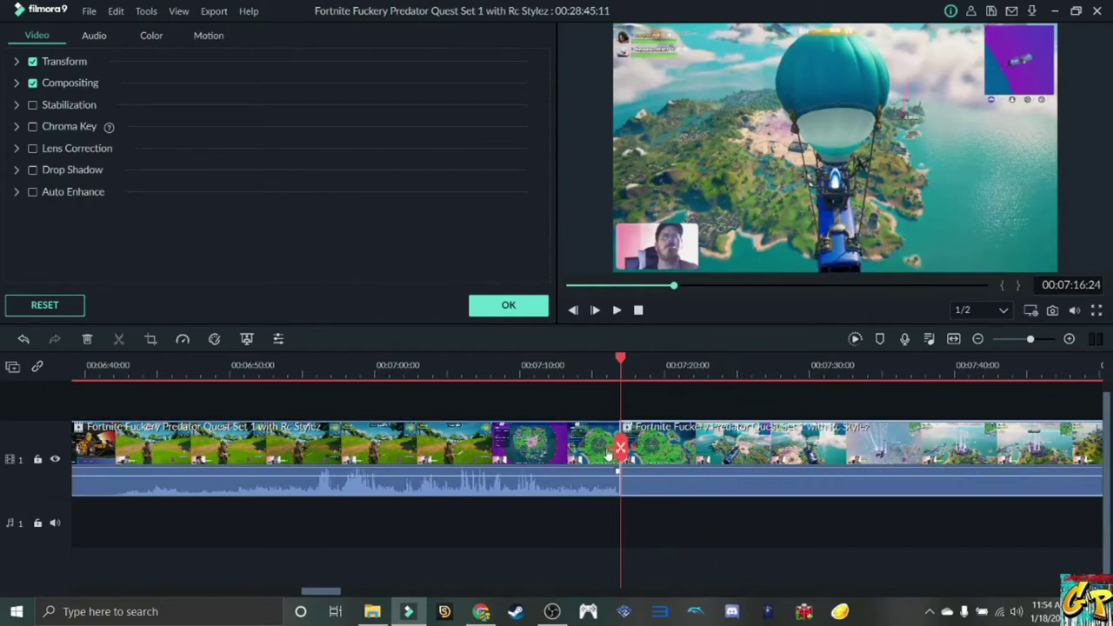
Delete the lobby and waiting segment between the two splits and close the clip's properties
click(511, 451)
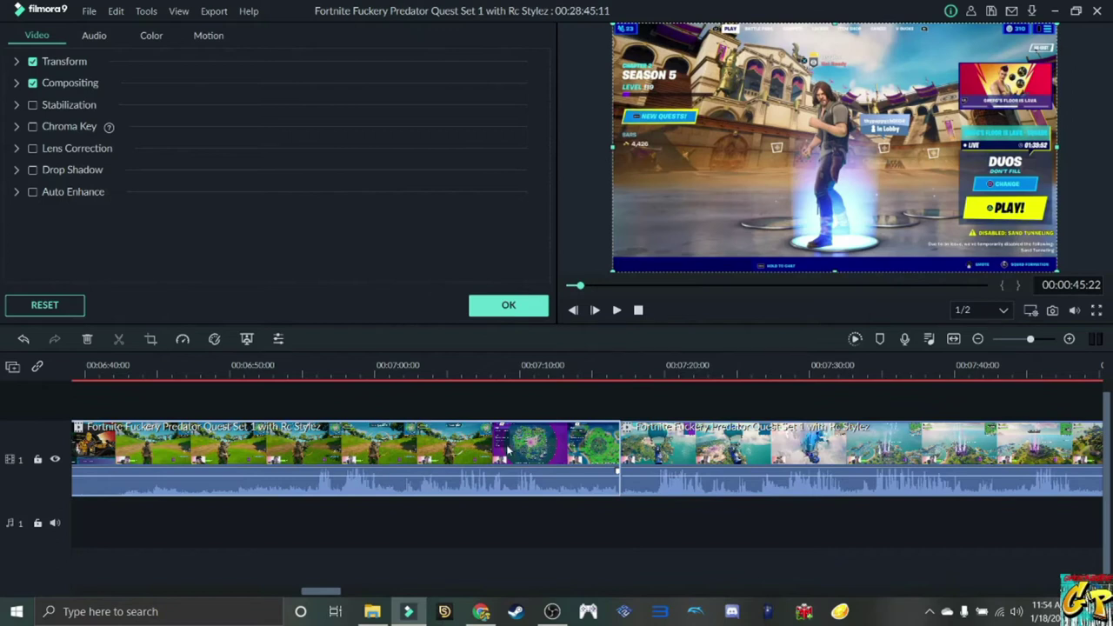
right_click(509, 448)
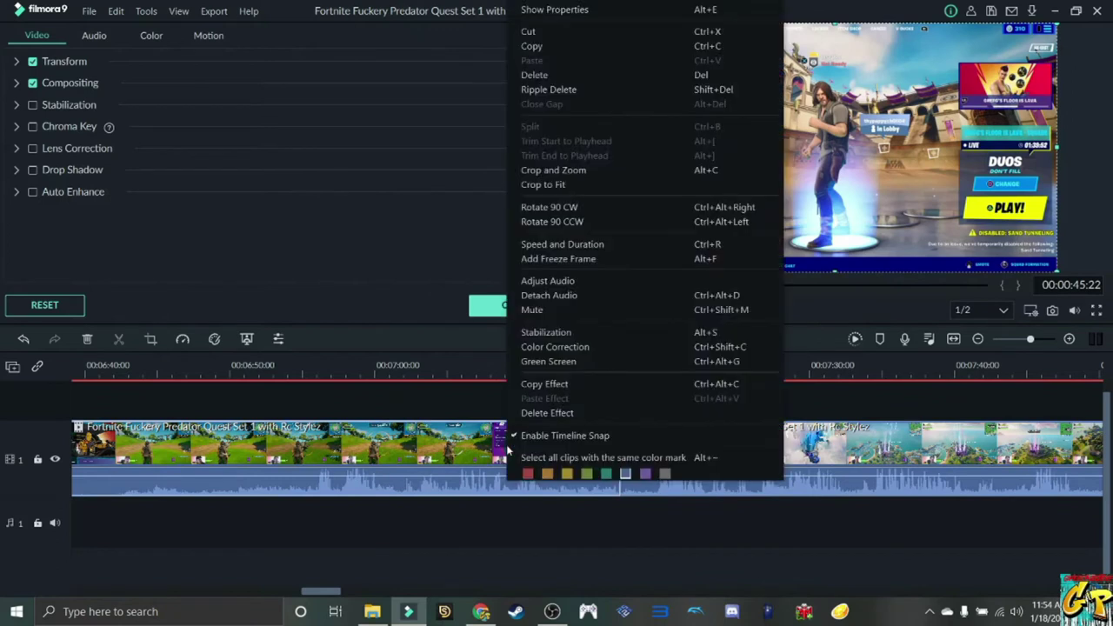
click(544, 76)
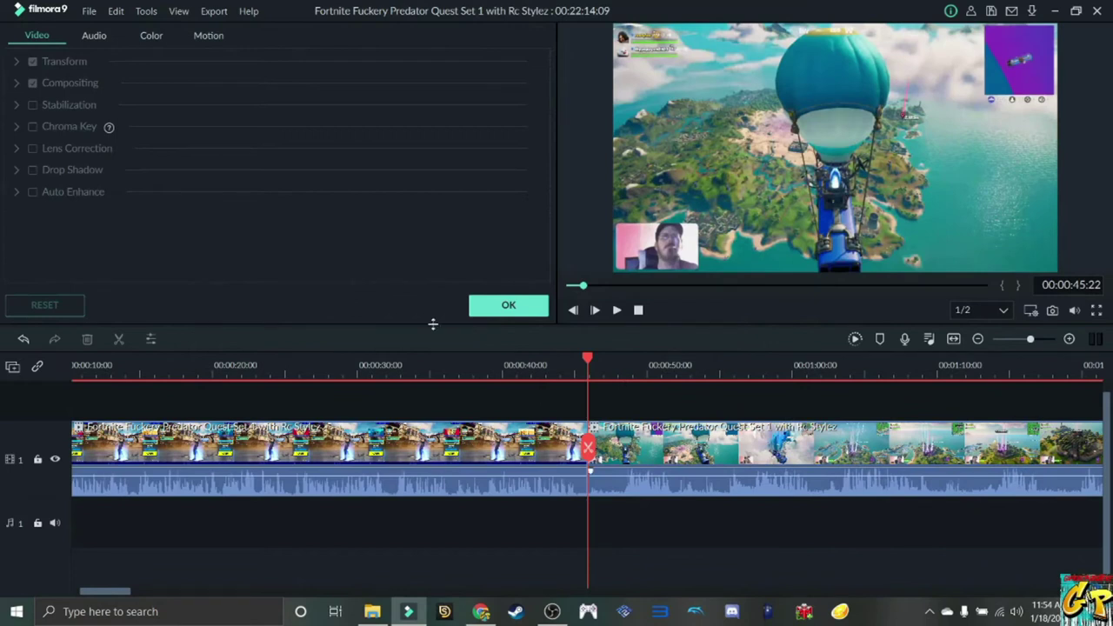
click(500, 305)
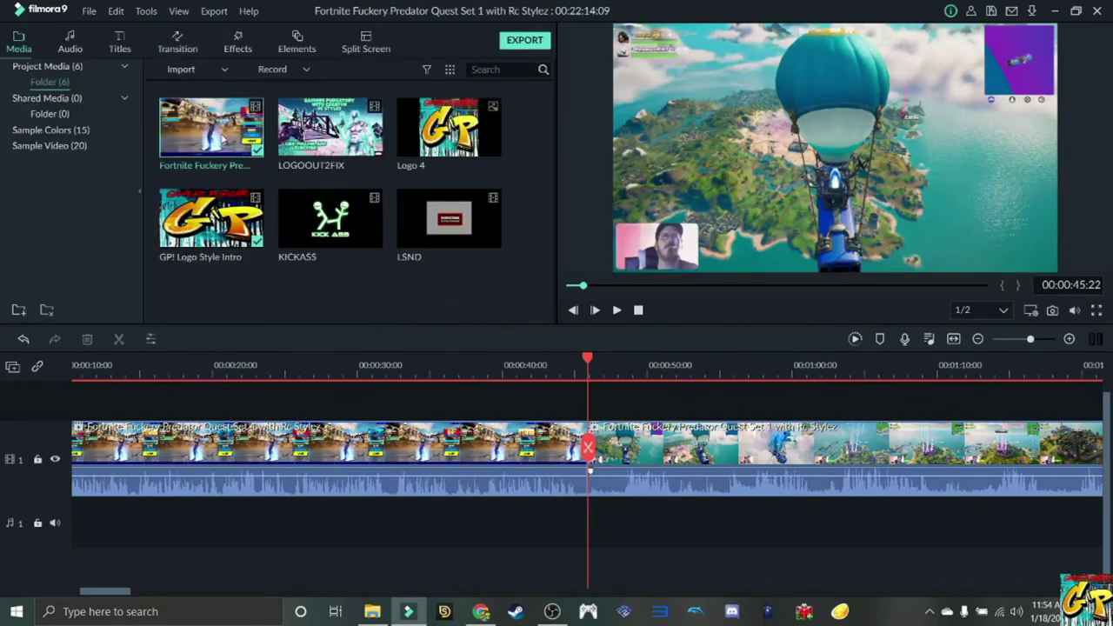
Add the Lower Third 3 title above the gameplay on track 2, starting at the cut to the Battle Bus footage
click(121, 41)
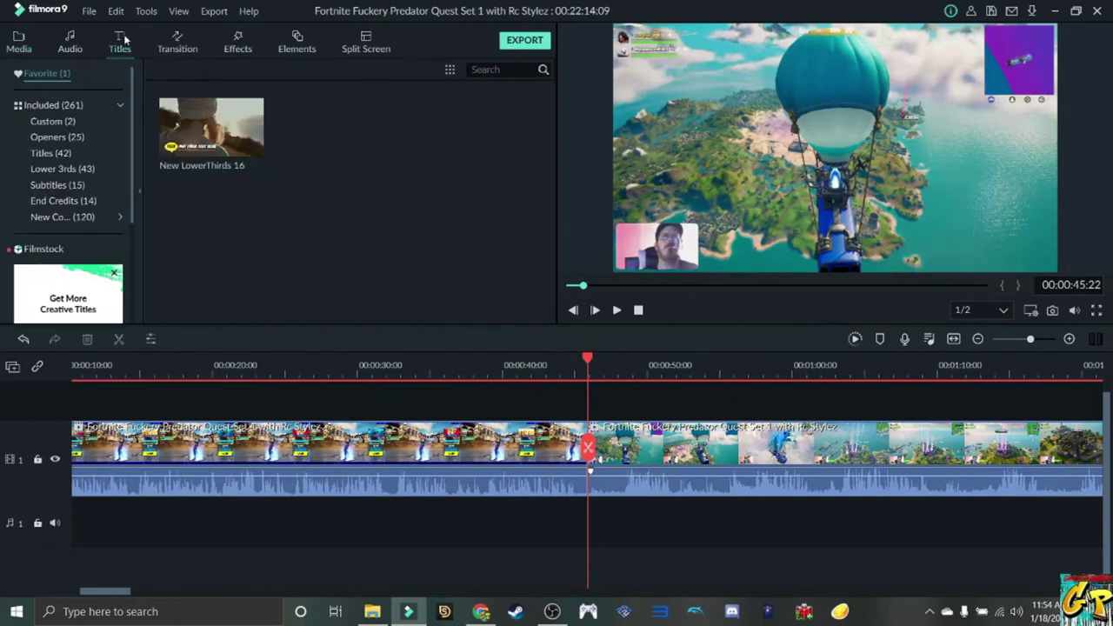
click(58, 155)
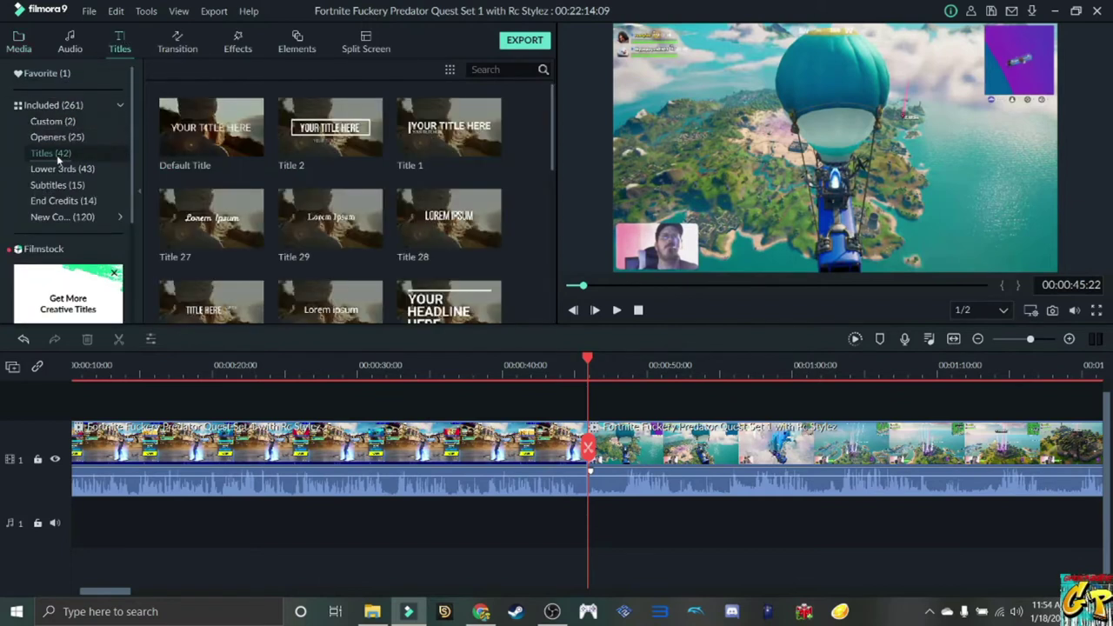
click(75, 170)
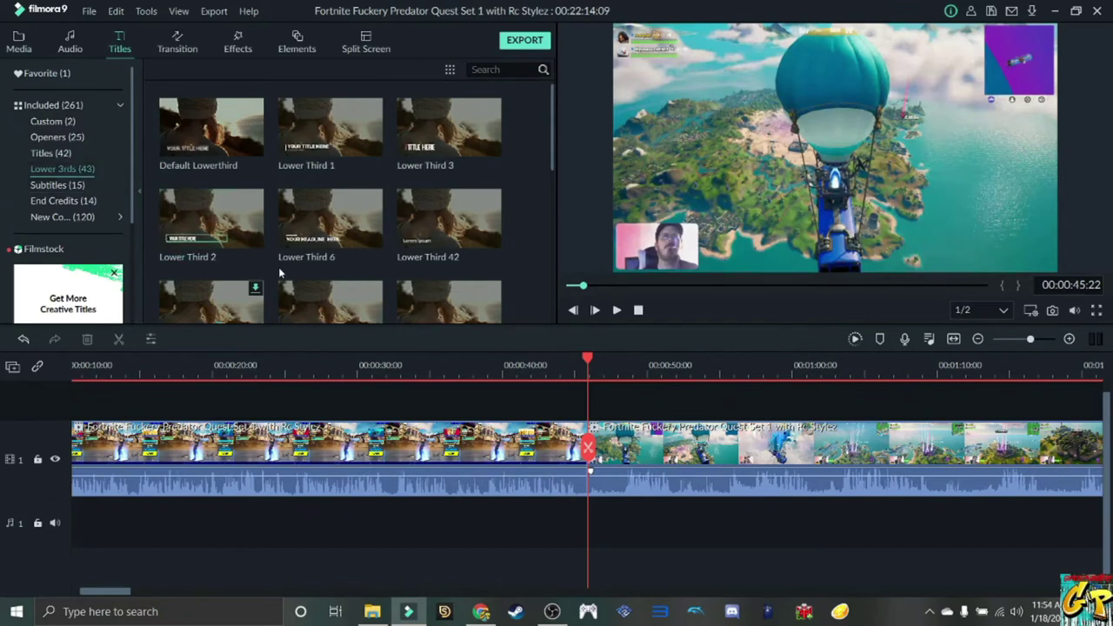
click(423, 127)
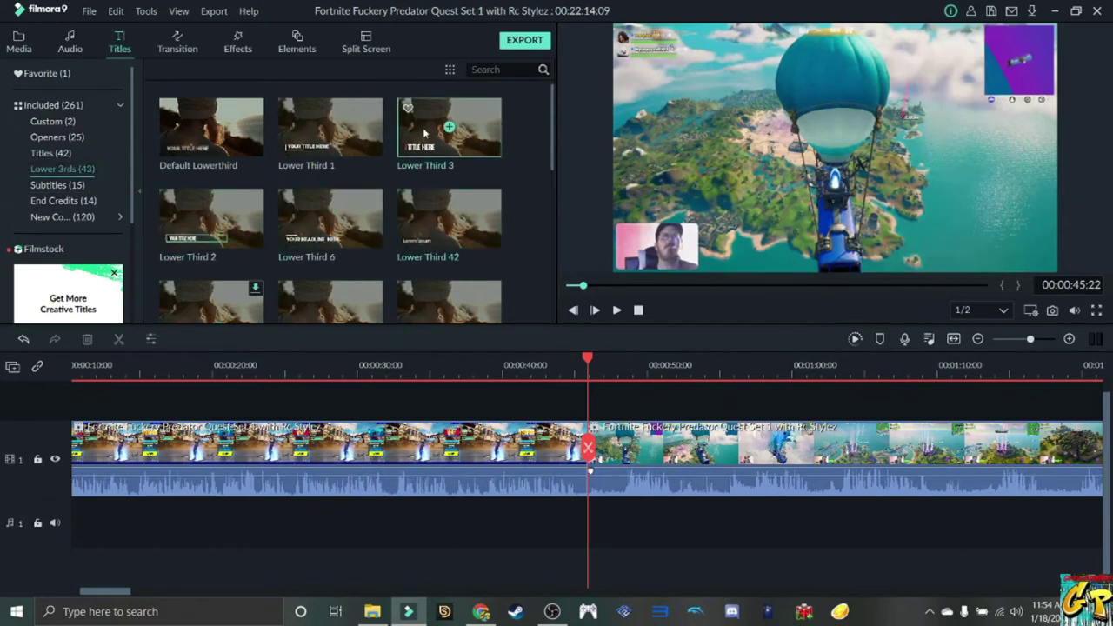
drag(601, 355, 592, 409)
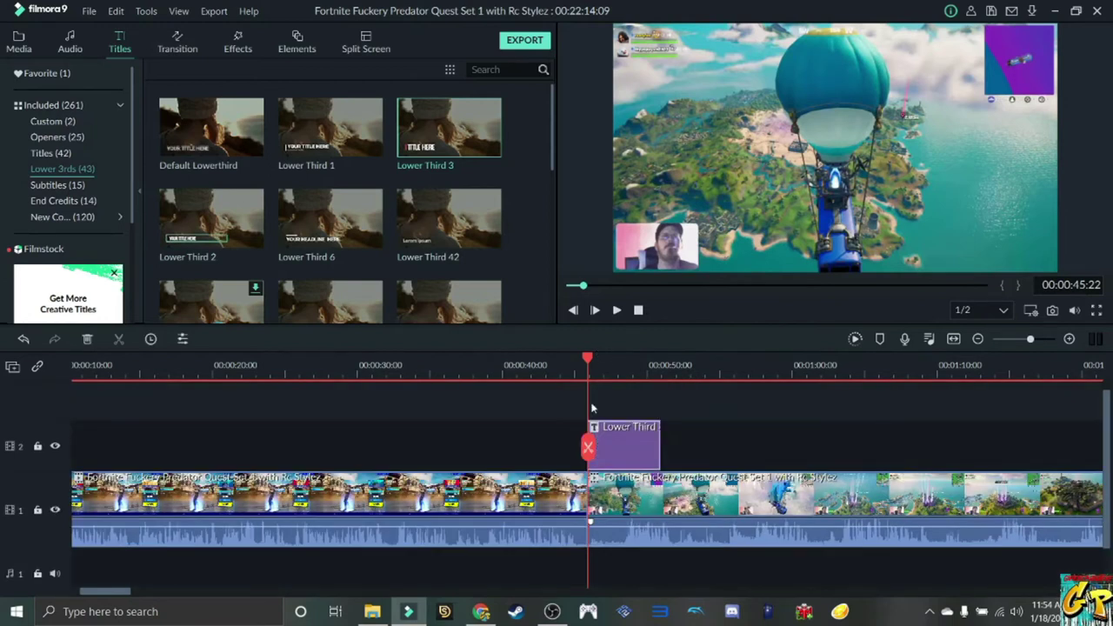
Italicize the Lower Third 3 title and replace its placeholder text with "ThyPapiCholo"
double_click(626, 458)
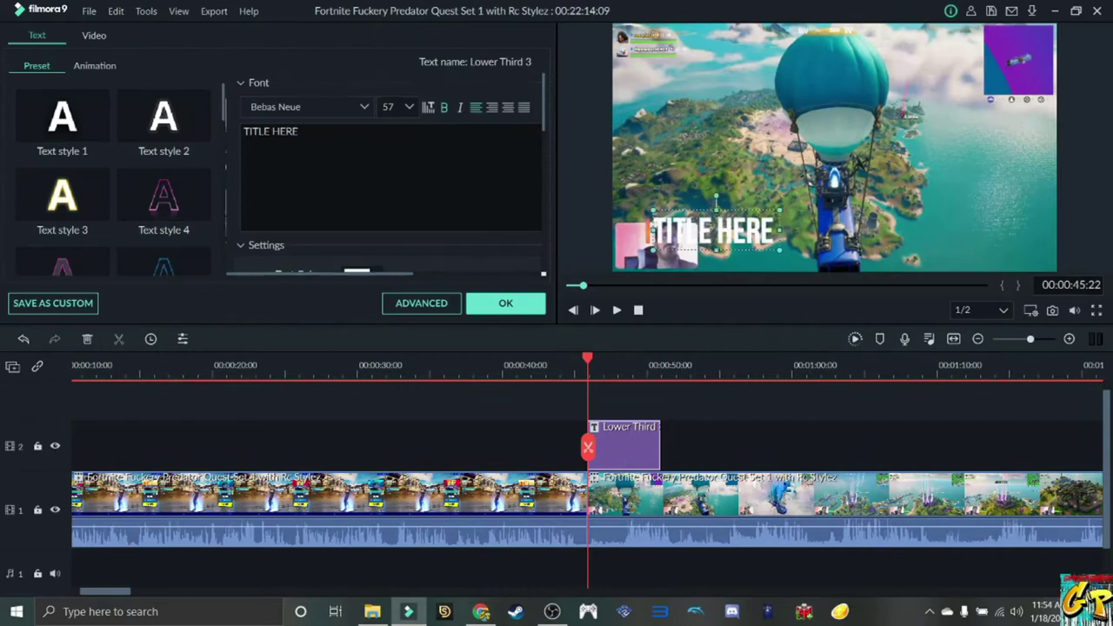
click(458, 107)
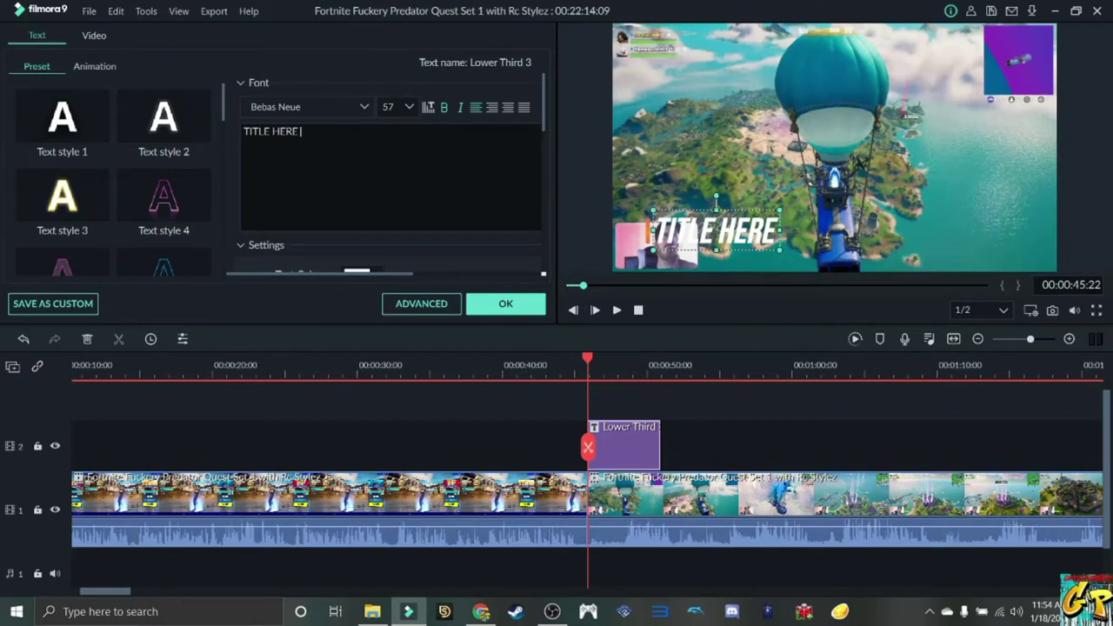
key(BackSpace)
key(BackSpace)
key(BackSpace)
key(BackSpace)
key(BackSpace)
key(BackSpace)
key(BackSpace)
key(BackSpace)
key(BackSpace)
key(BackSpace)
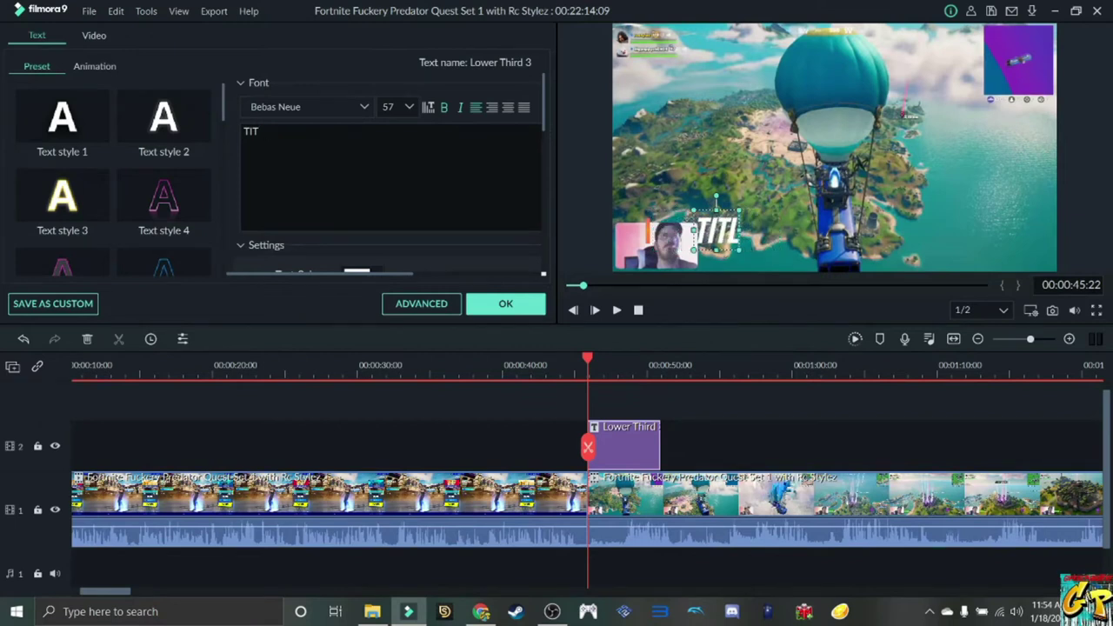
text(ThyPapiCholo)
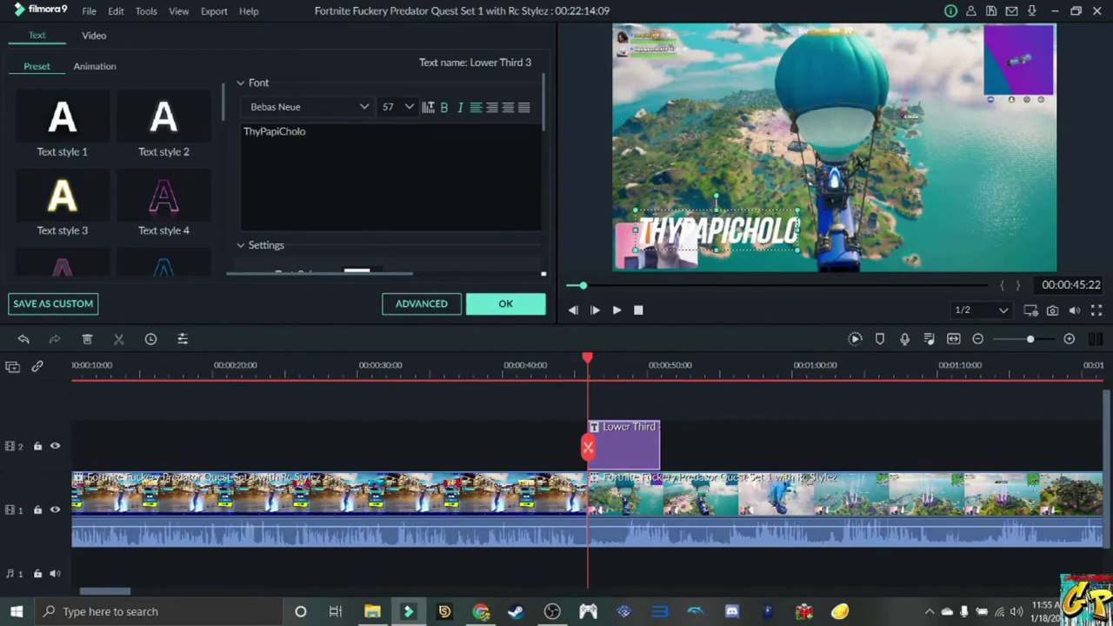
click(532, 308)
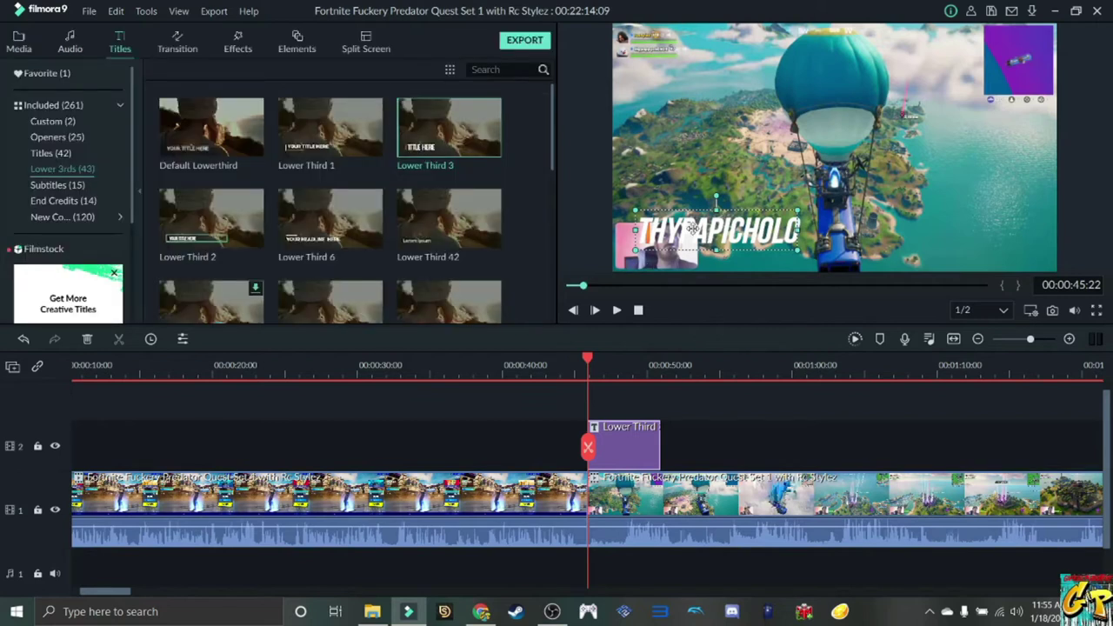
Move the title text and its orange bar beside the webcam frame at the bottom of the picture and save the project
drag(691, 227, 715, 229)
click(764, 250)
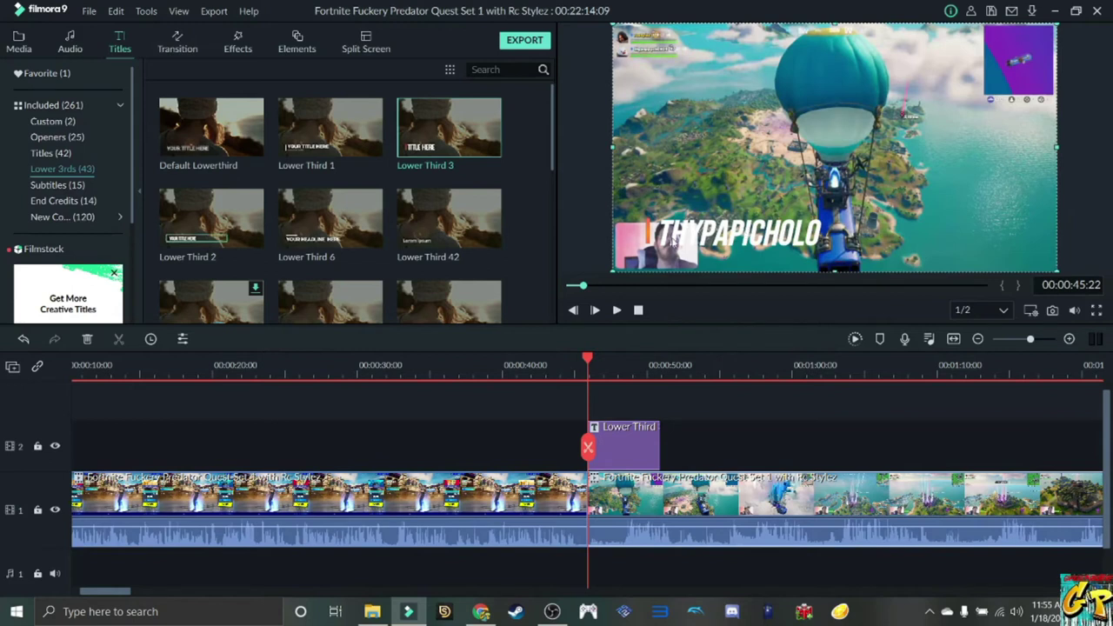
click(648, 233)
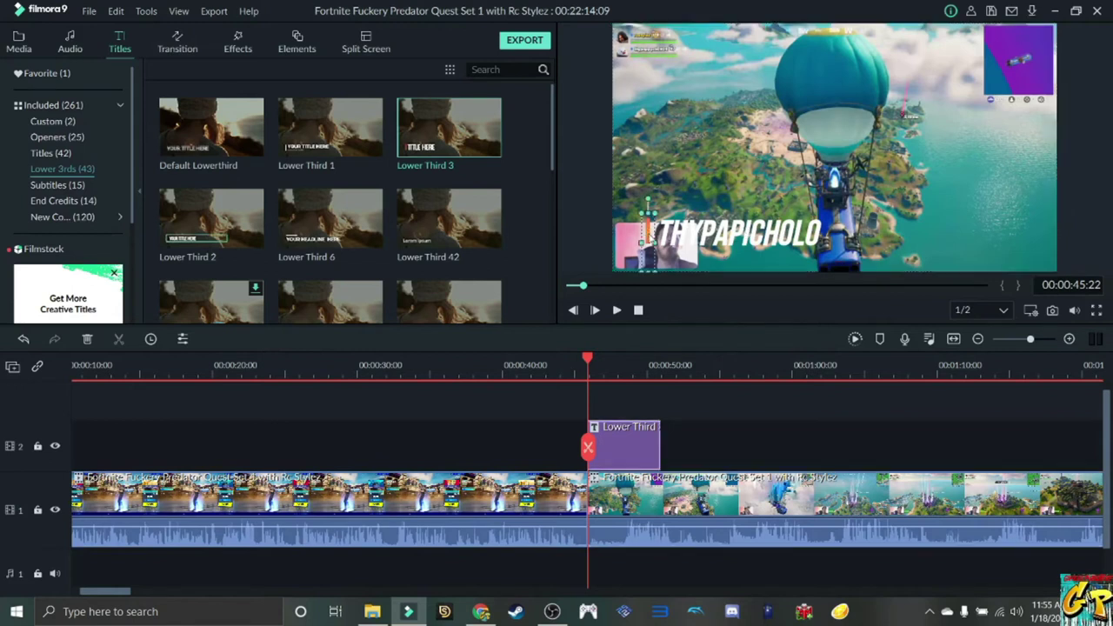
drag(647, 233, 809, 253)
click(755, 236)
drag(707, 270, 708, 261)
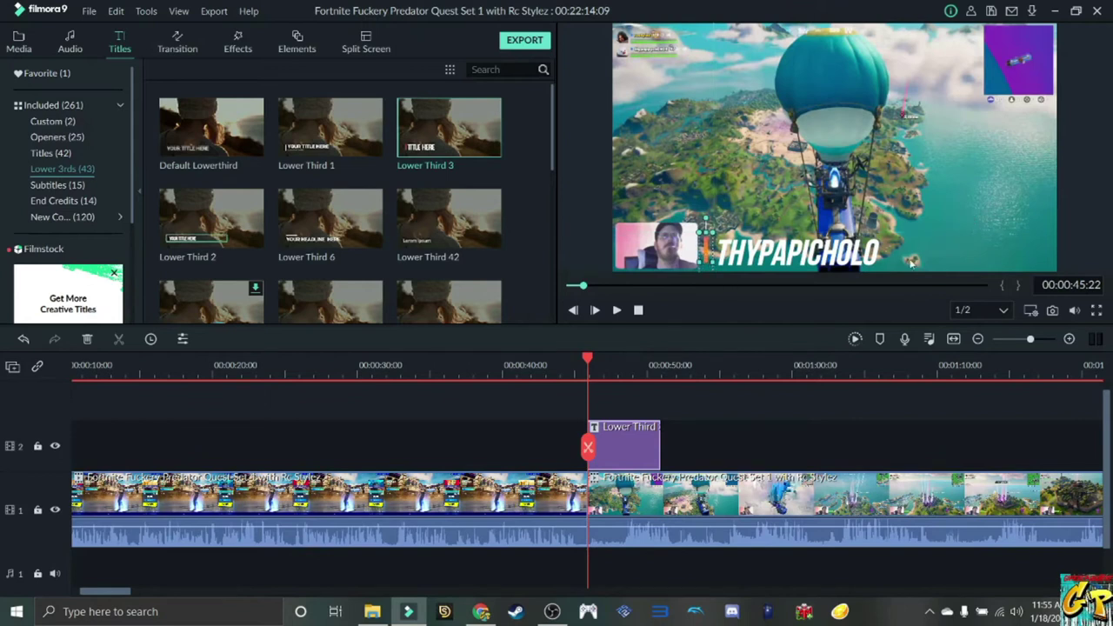
click(89, 10)
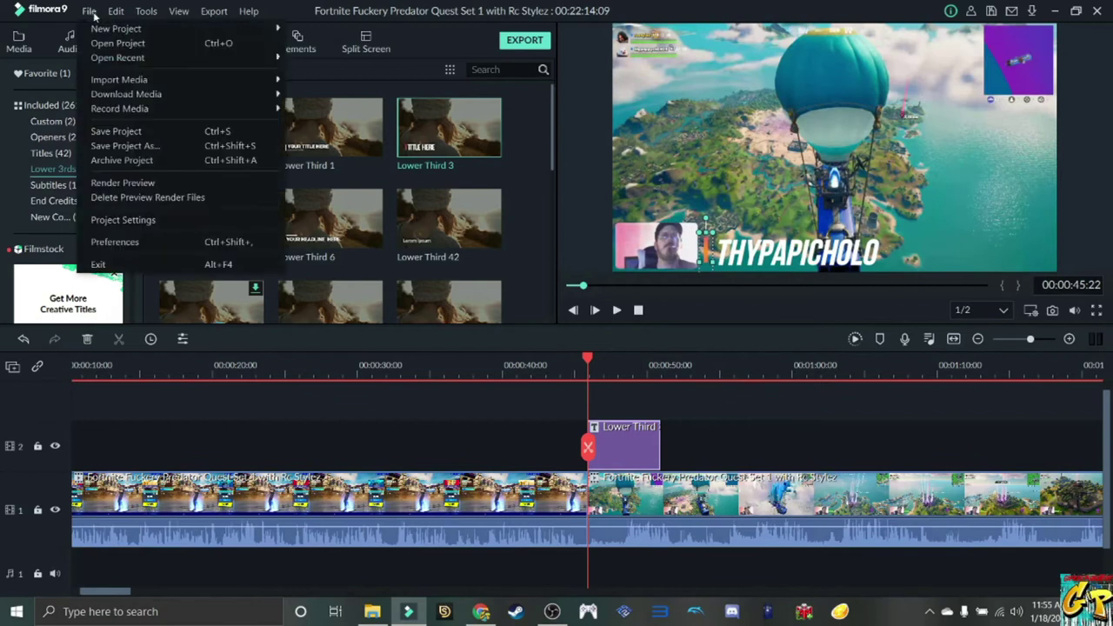
click(122, 131)
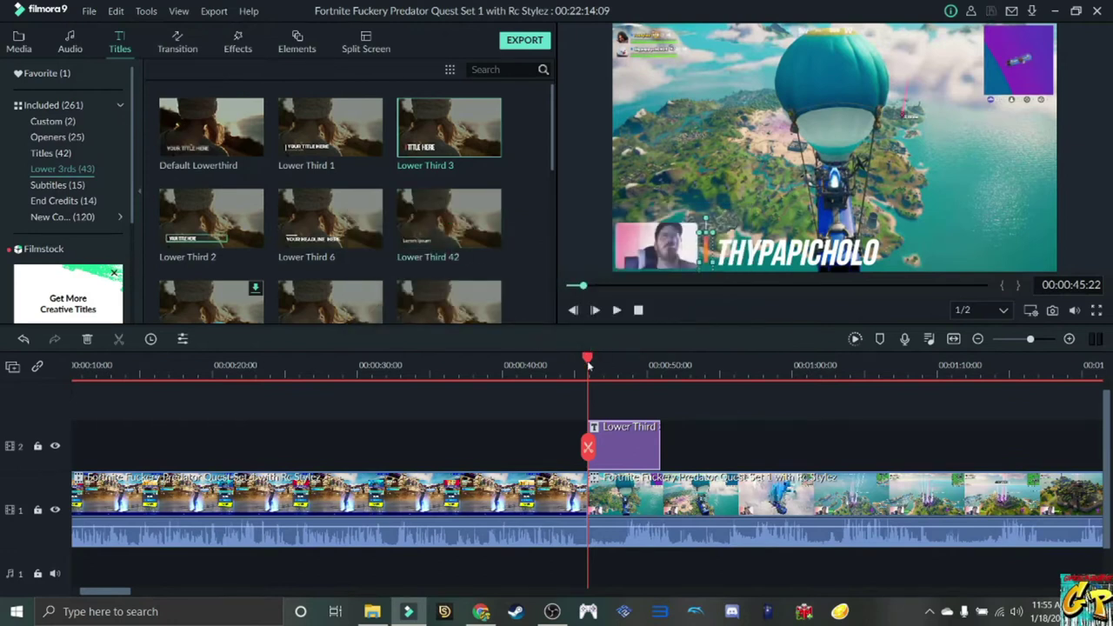
Locate the "You placed #26" moment in the gameplay footage and split the clip at 00:06:06:10
drag(587, 366, 809, 494)
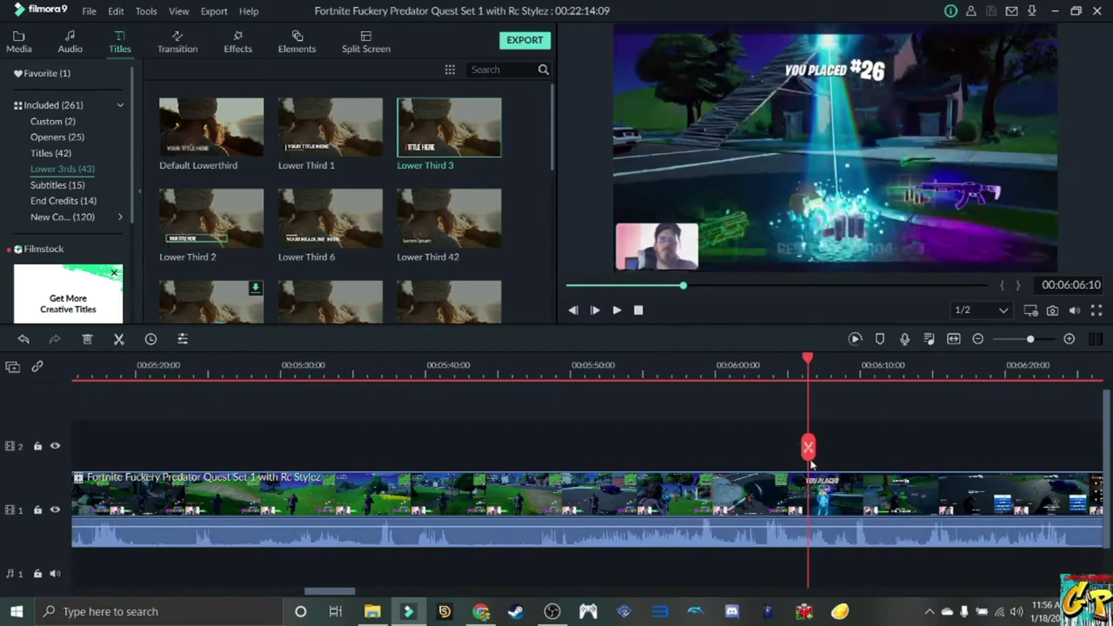
click(807, 447)
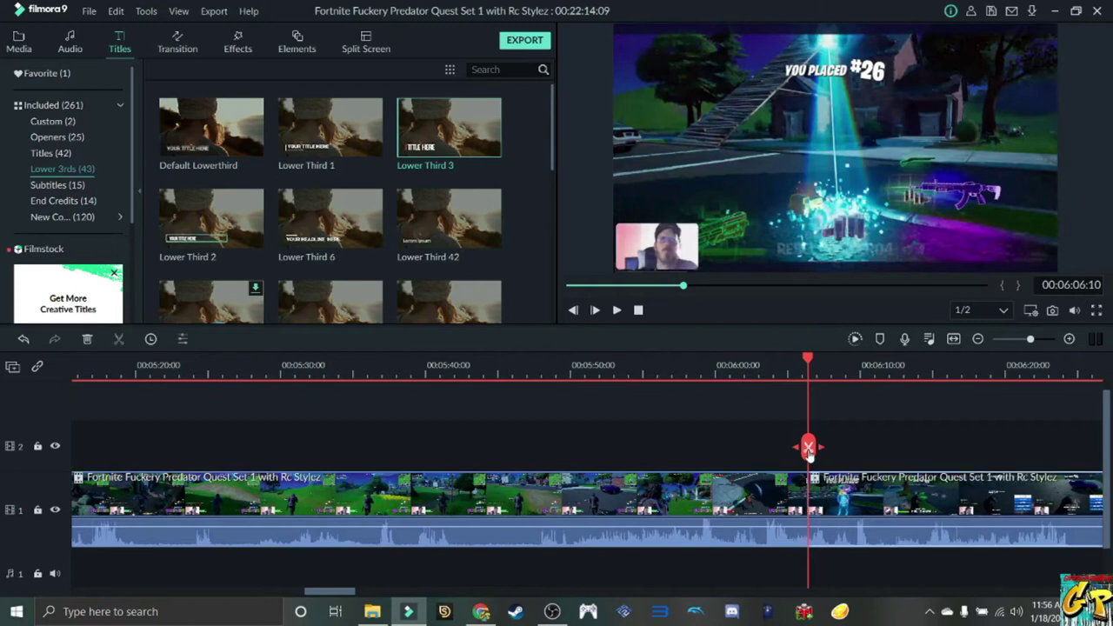
Try deleting the gameplay footage after the final split and undo the recent deletions
right_click(921, 506)
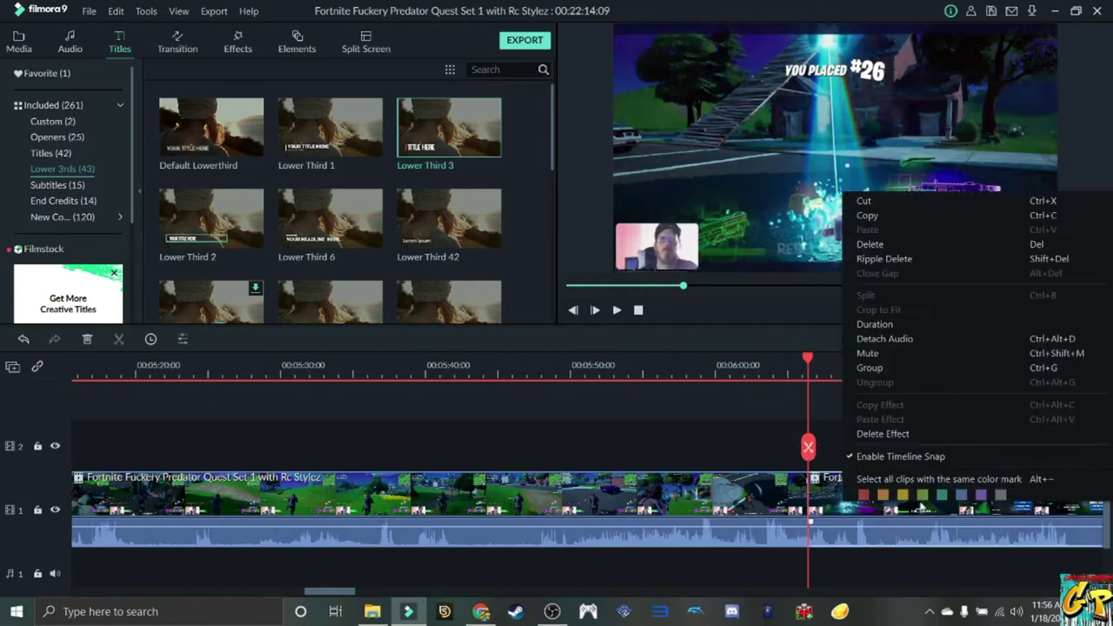
click(869, 244)
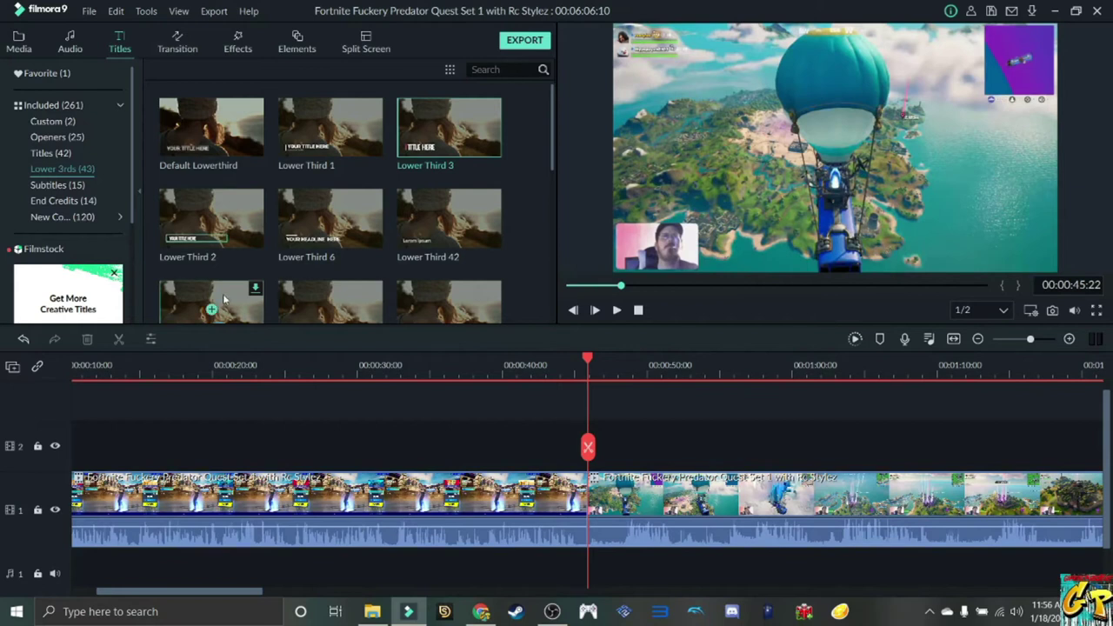
click(22, 340)
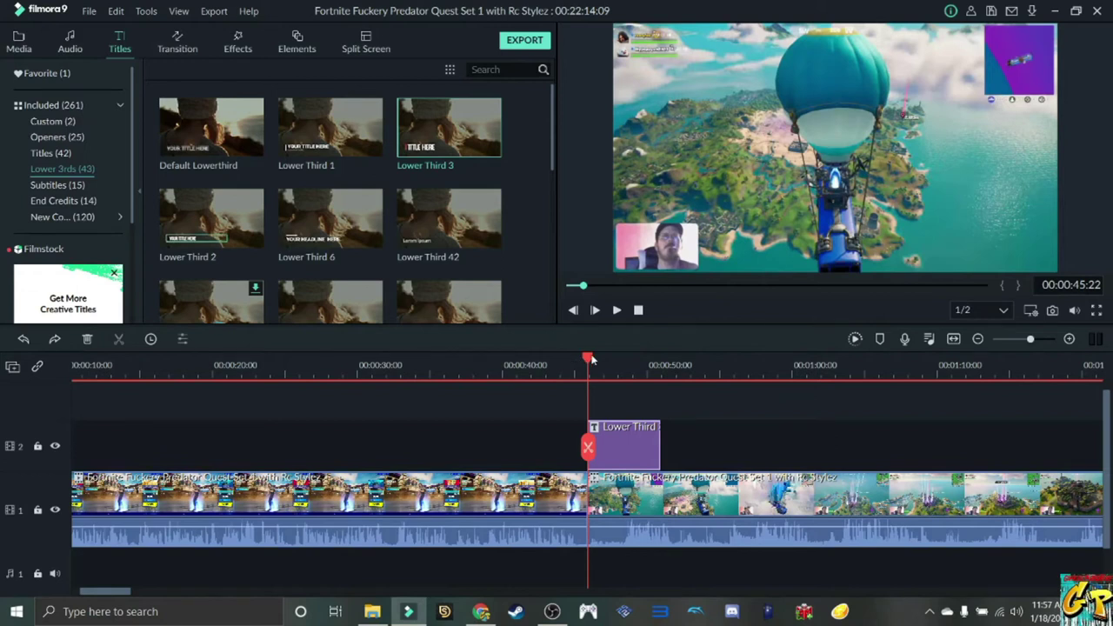
Return to the split at the end of the match and delete the remaining gameplay clip after it
drag(589, 359, 687, 358)
double_click(626, 452)
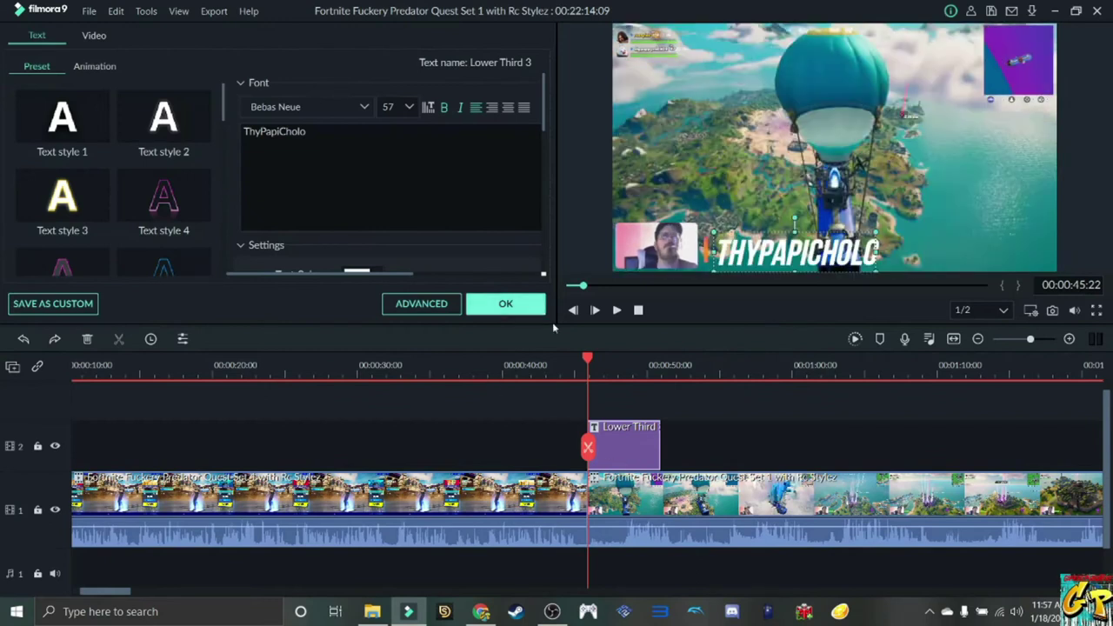
drag(667, 359, 1110, 423)
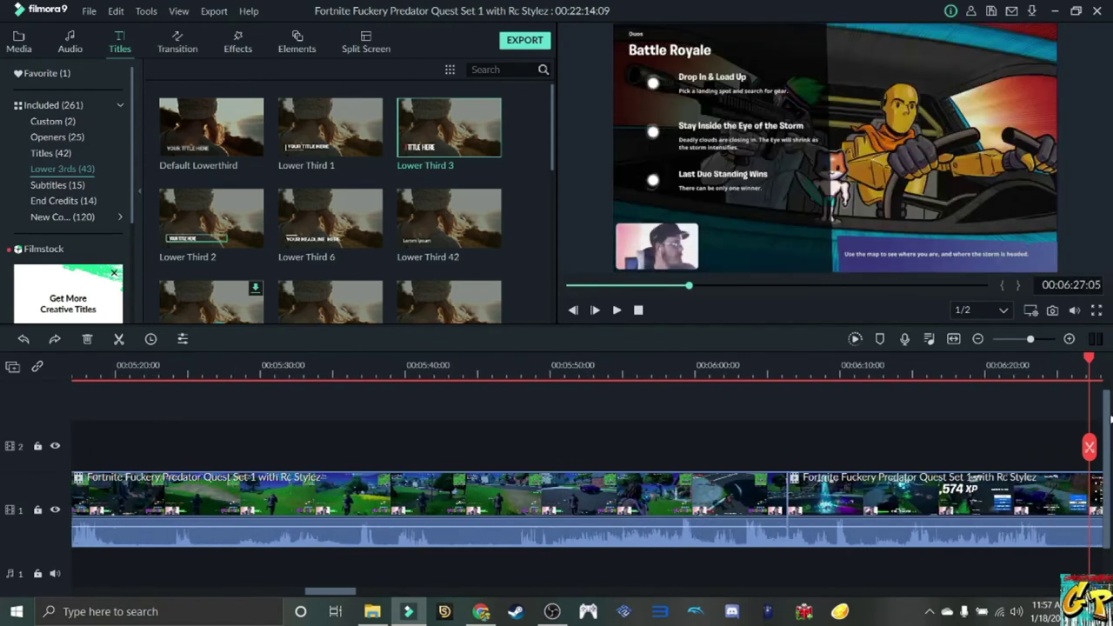
drag(999, 443, 729, 483)
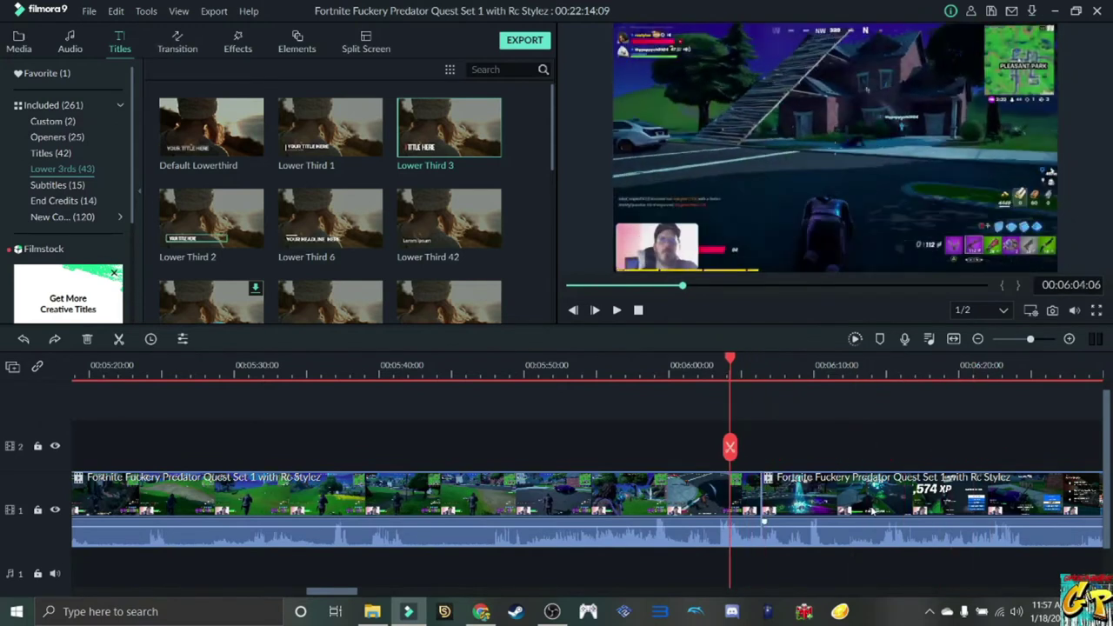
click(876, 499)
right_click(876, 500)
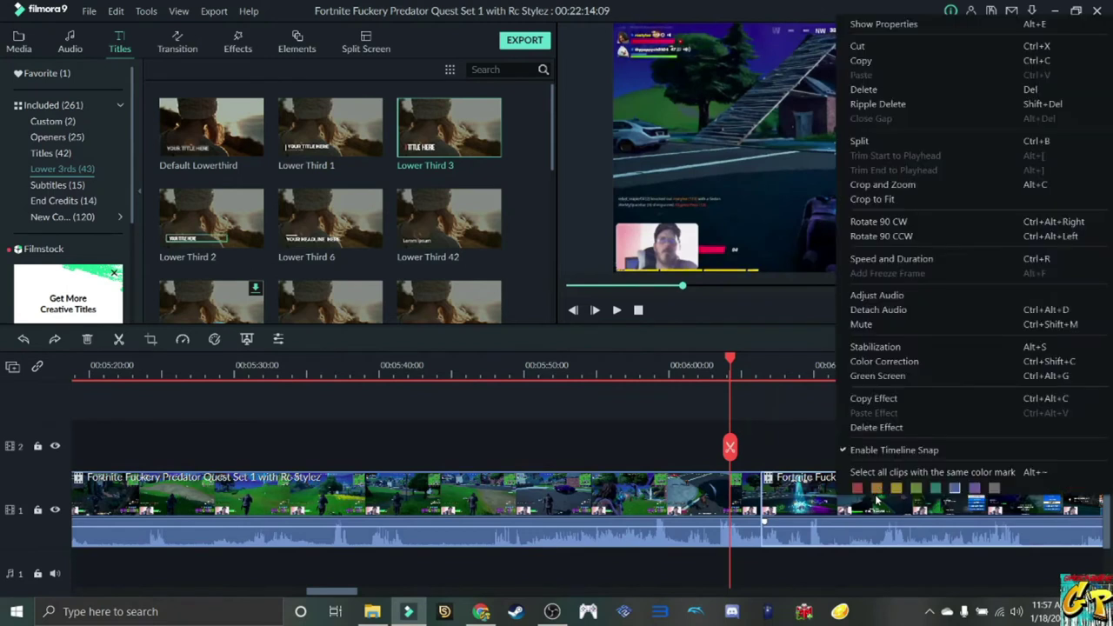
click(866, 88)
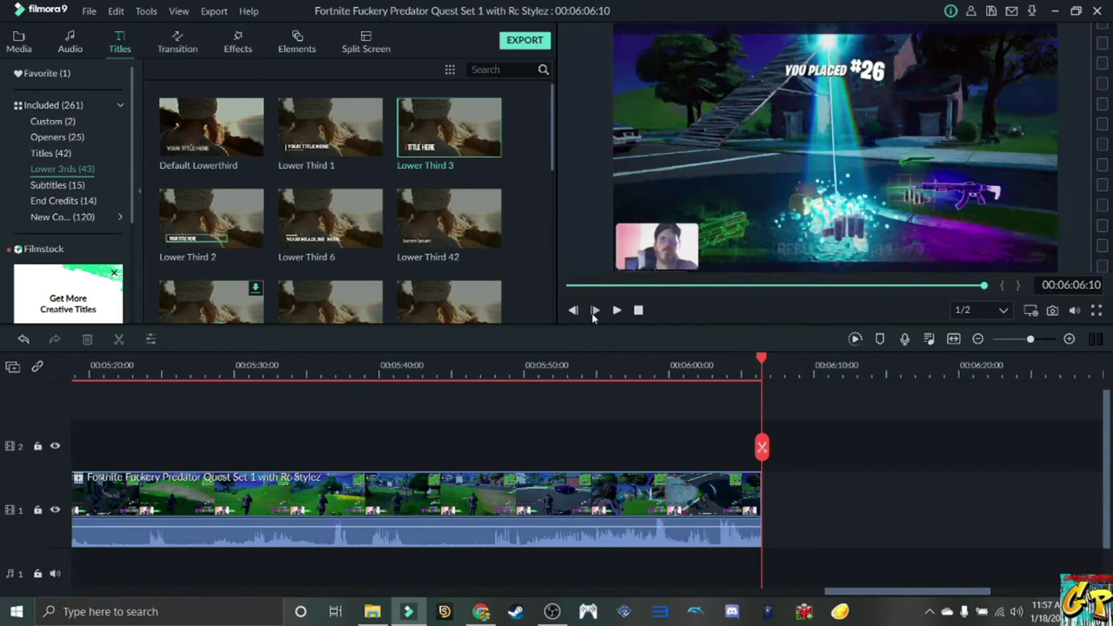
Add the custom Normal Gp title on track 2 where the gameplay begins after the logo intro, and review its text
click(566, 288)
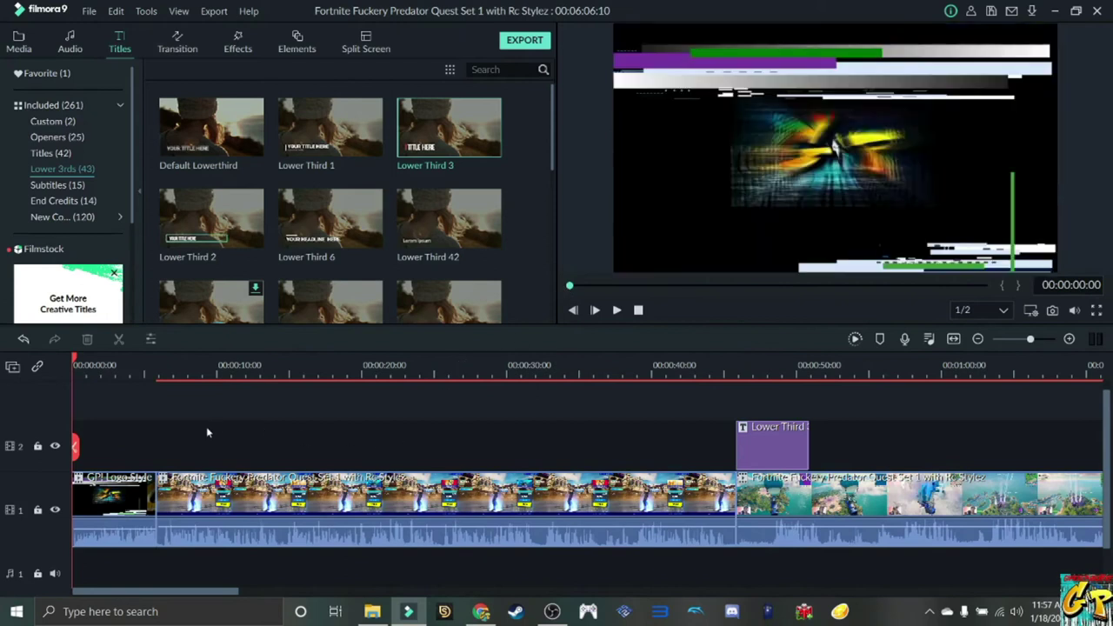
click(52, 121)
mouse_move(343, 139)
drag(343, 142, 152, 463)
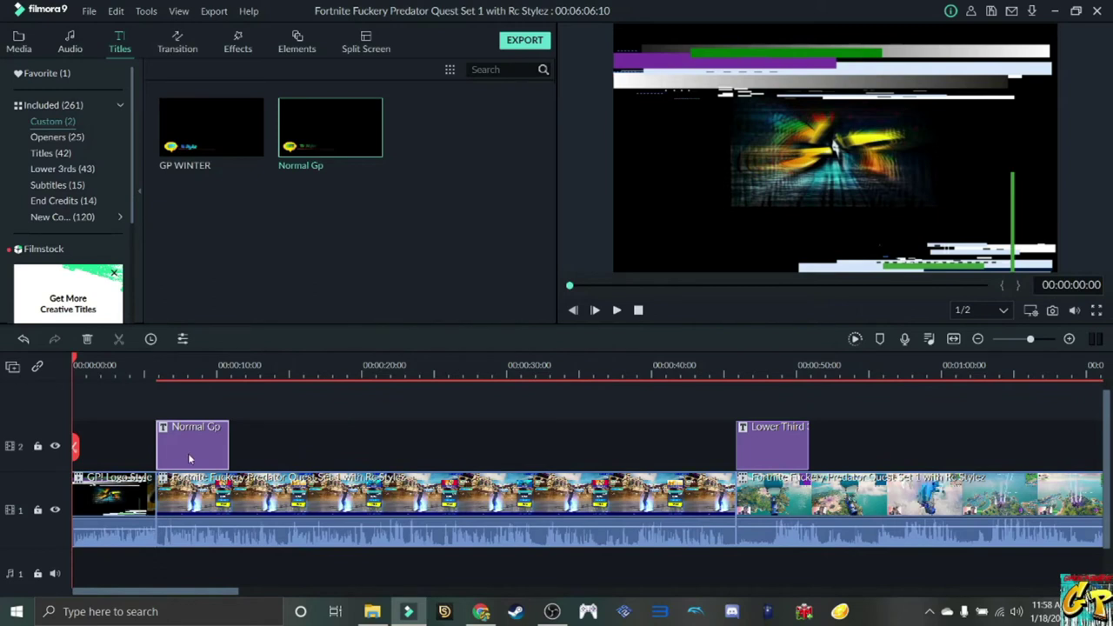
double_click(189, 459)
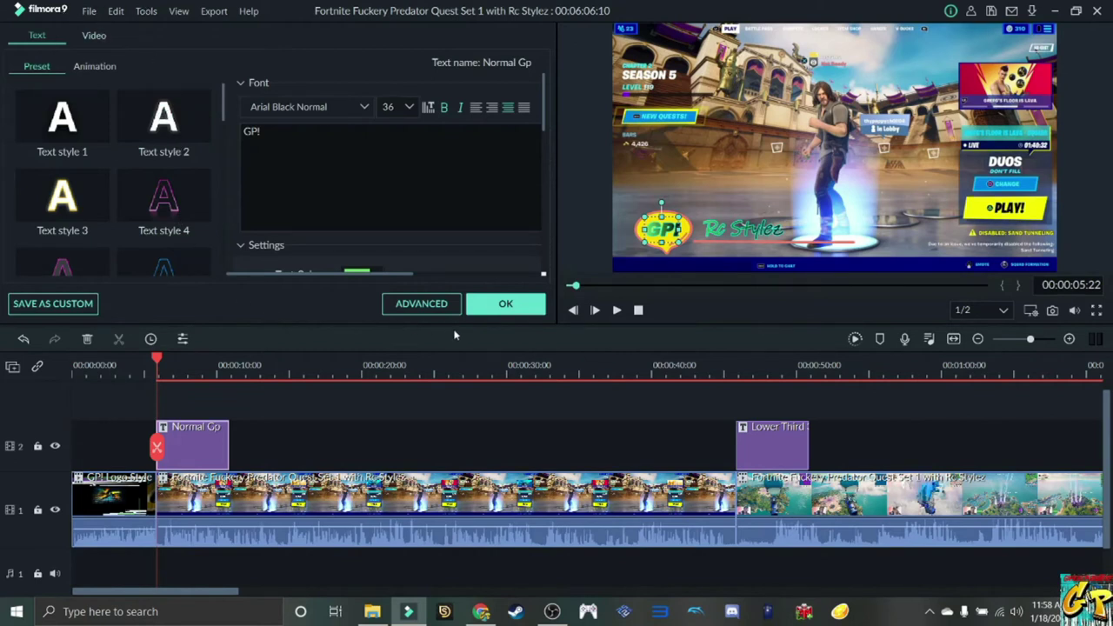
click(501, 310)
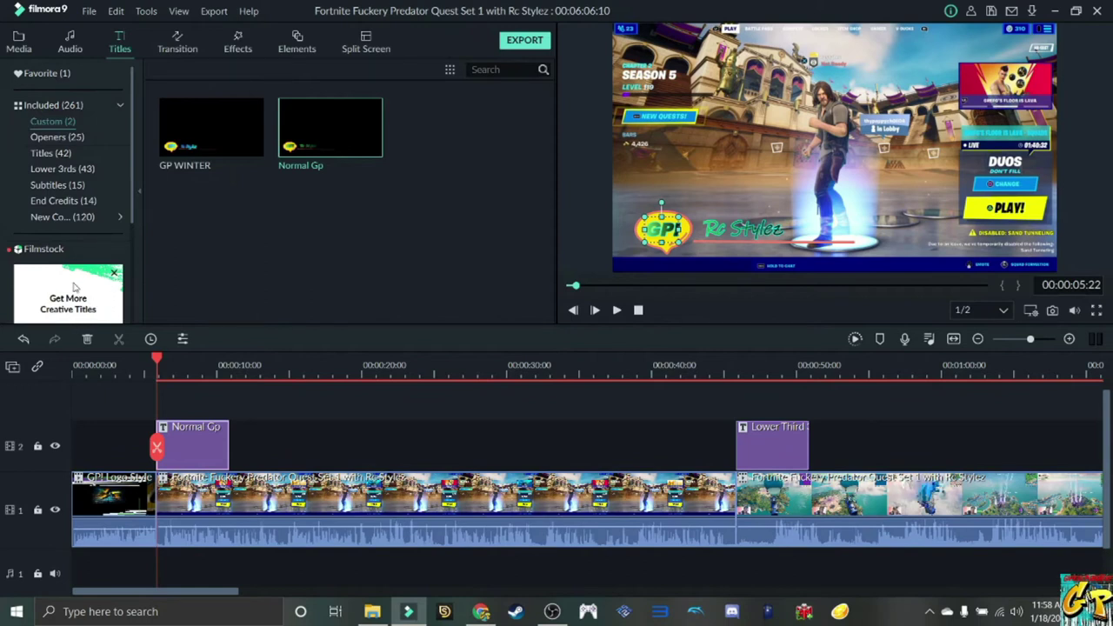
Preview the saved custom title templates GP WINTER and Normal Gp
click(243, 131)
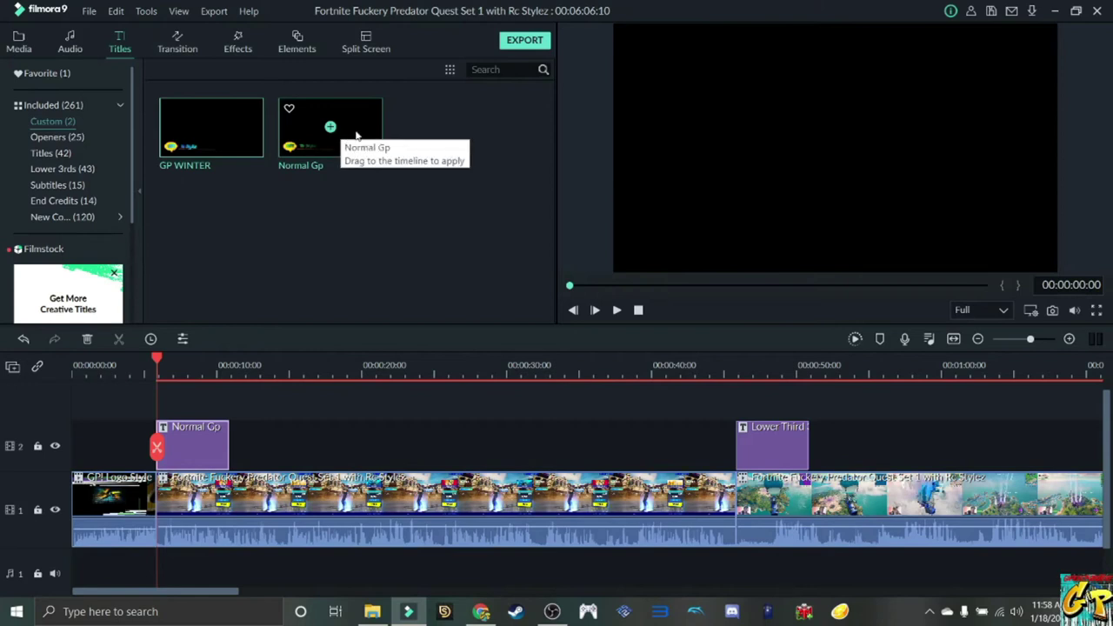
click(355, 135)
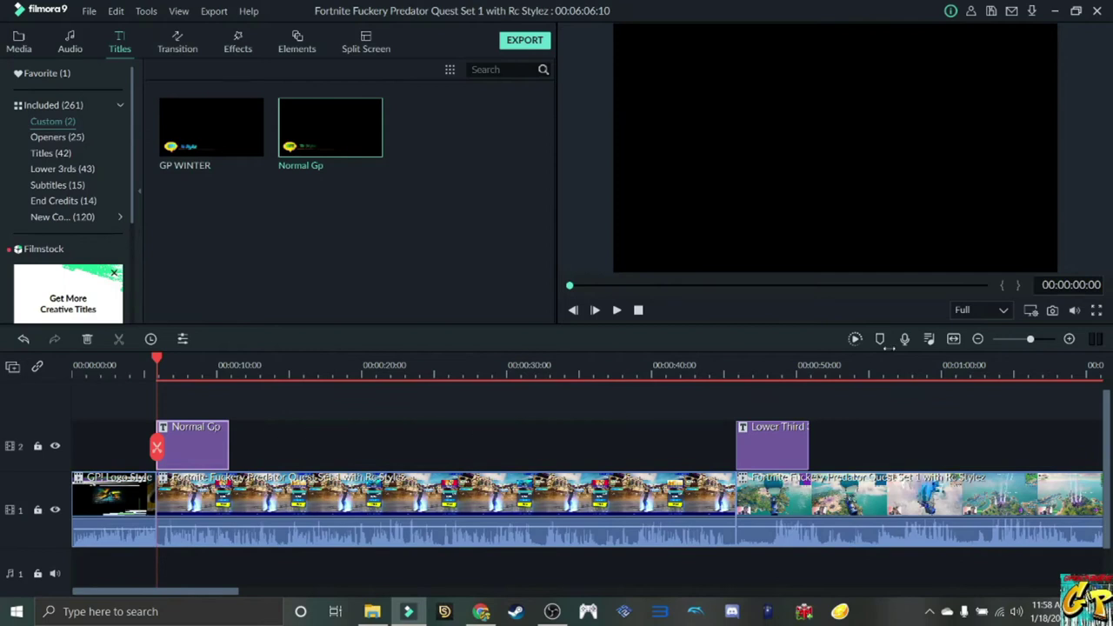
click(988, 286)
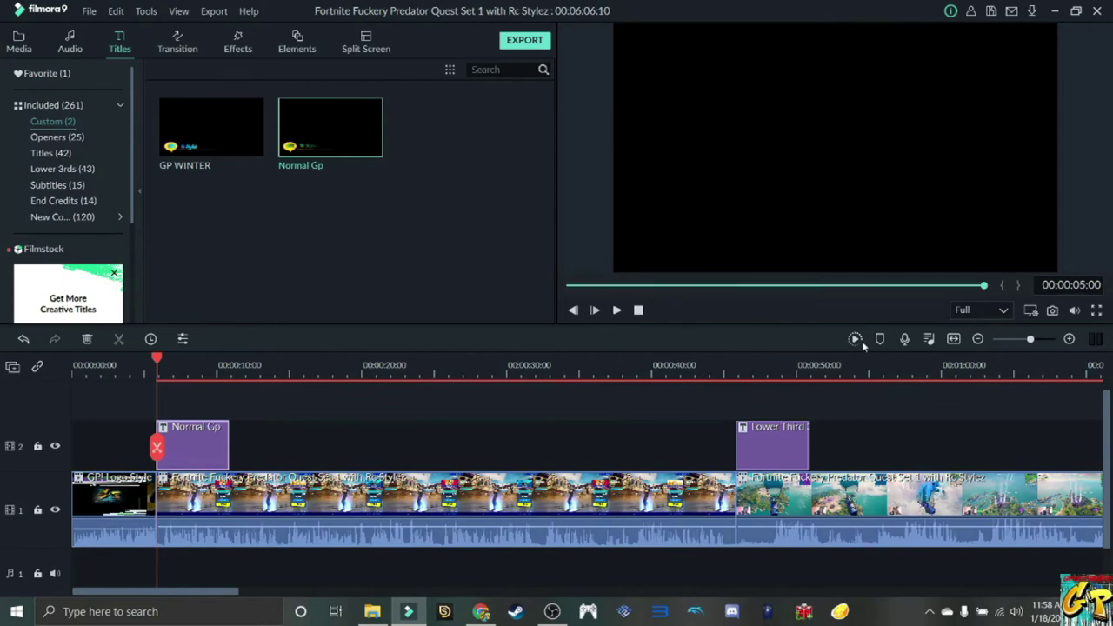
click(638, 311)
click(988, 287)
Review the lower-third title's text, close its properties and play the end of the gameplay from 00:05:45:13
double_click(801, 453)
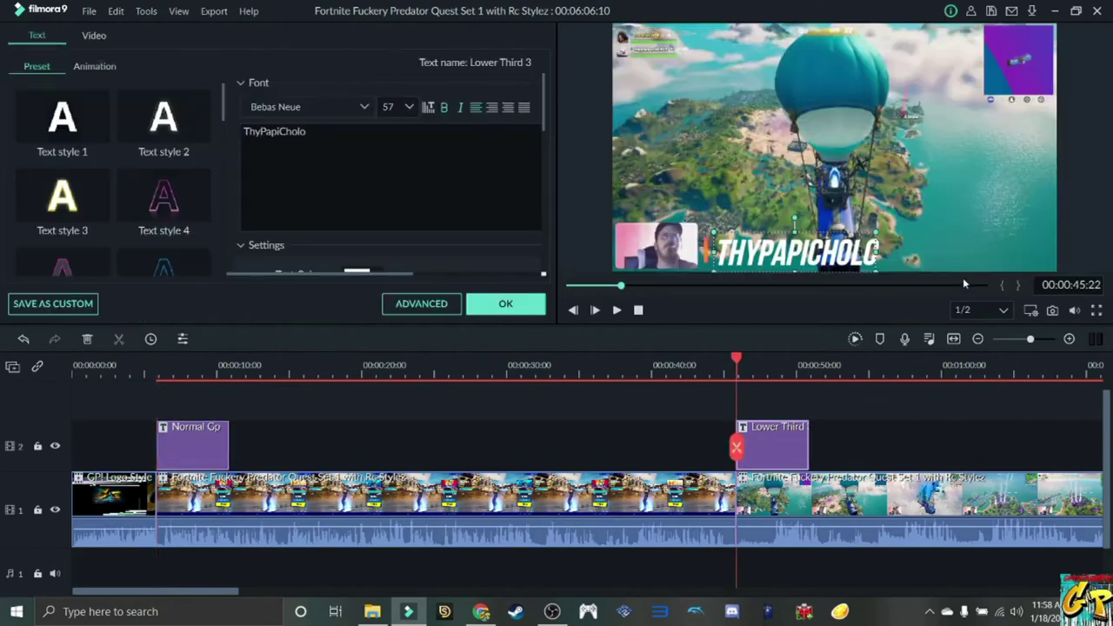
click(987, 287)
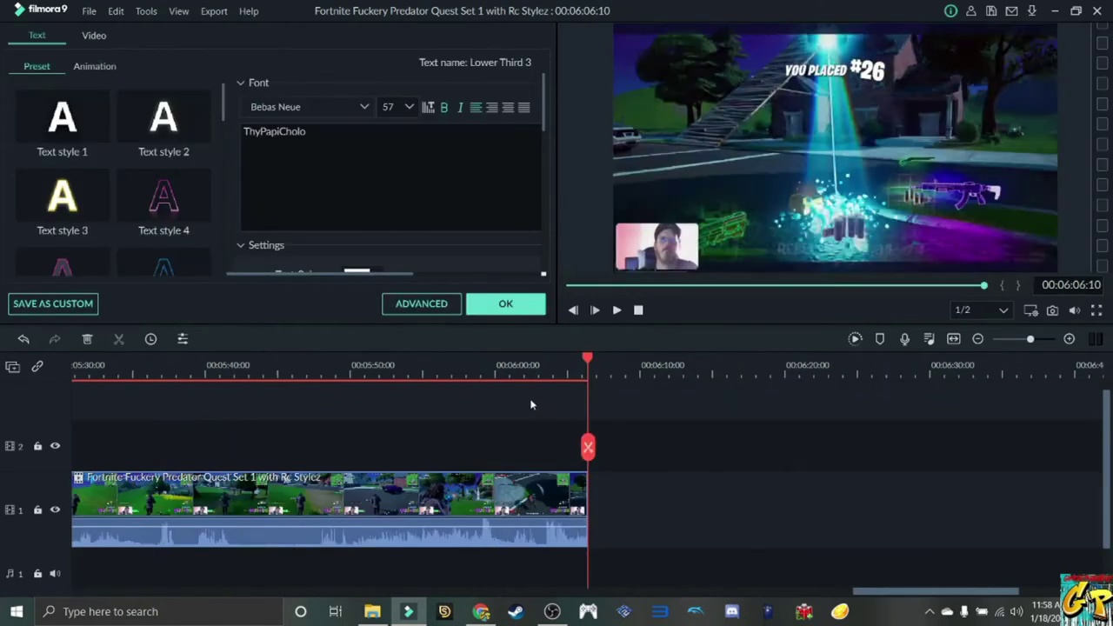
drag(588, 358, 285, 404)
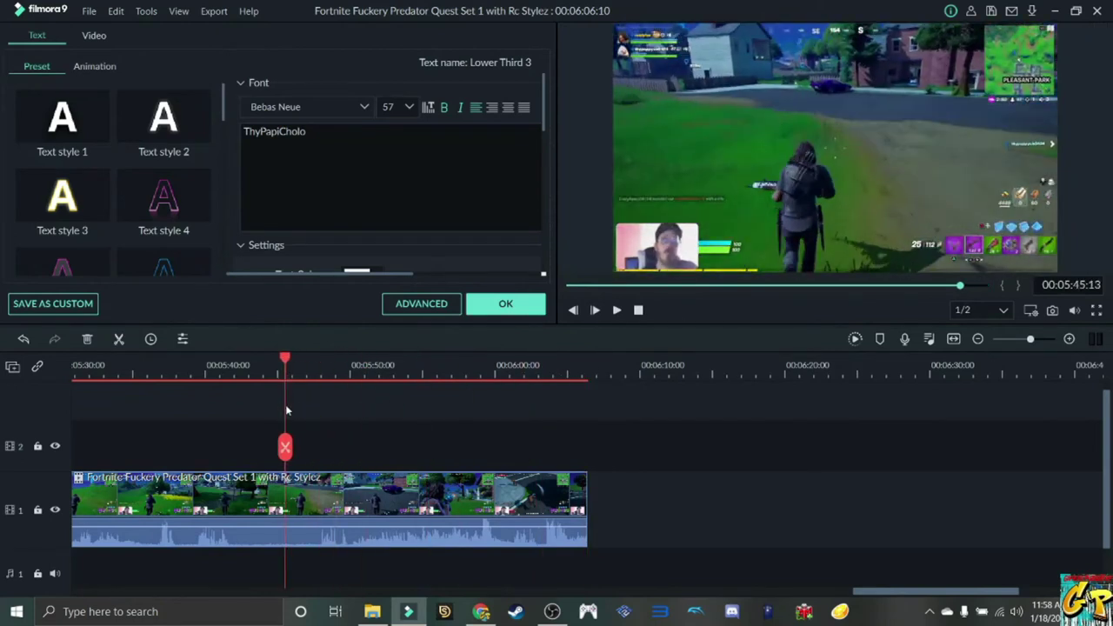
click(491, 305)
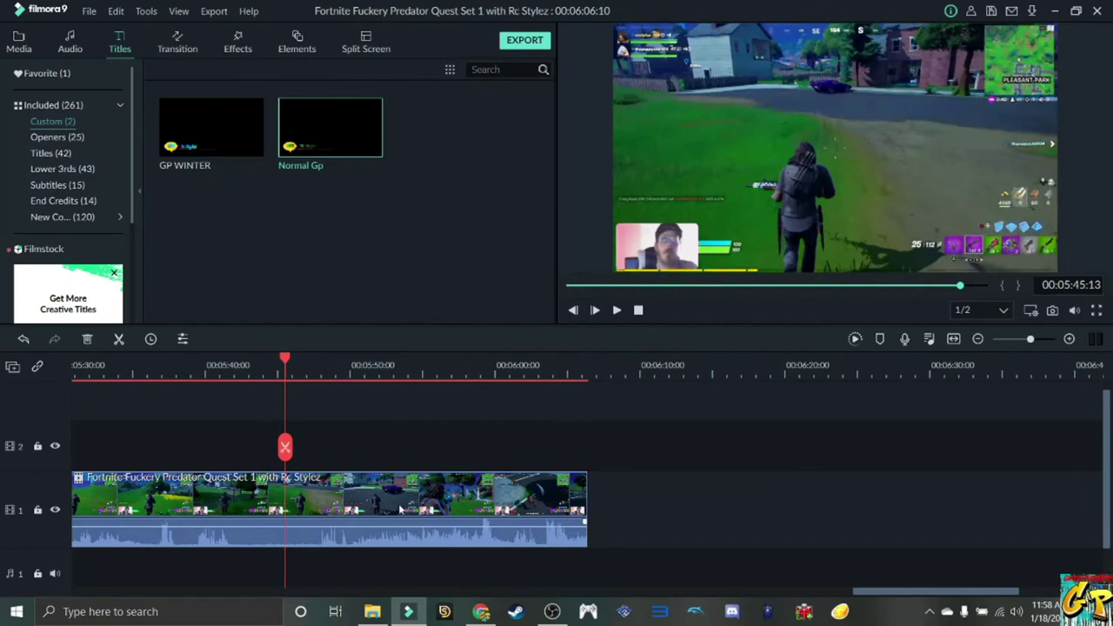
click(400, 509)
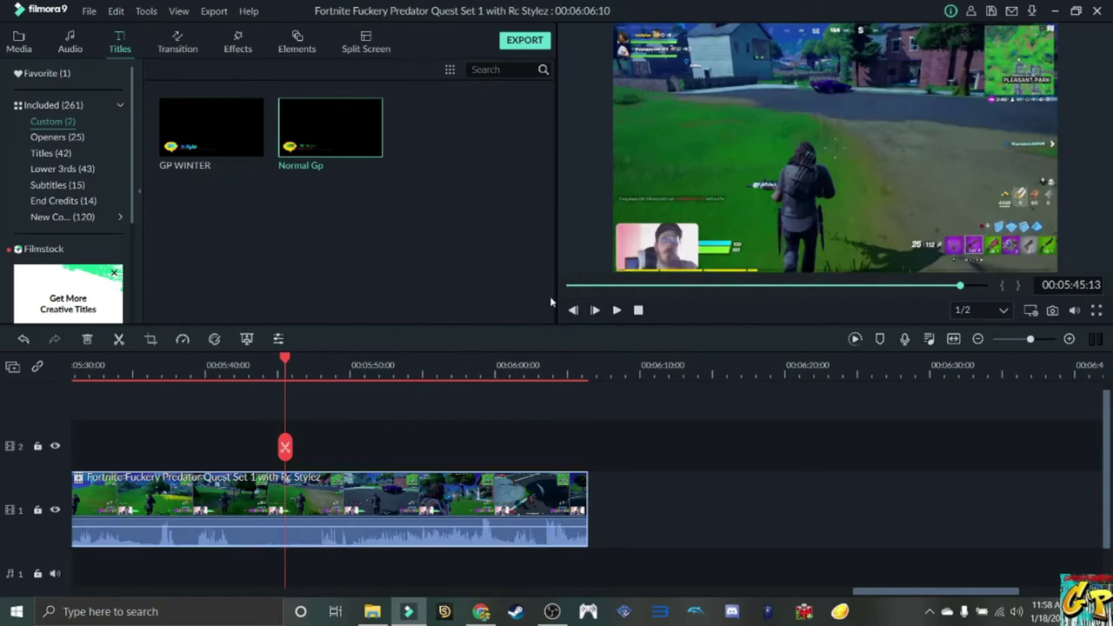
click(618, 310)
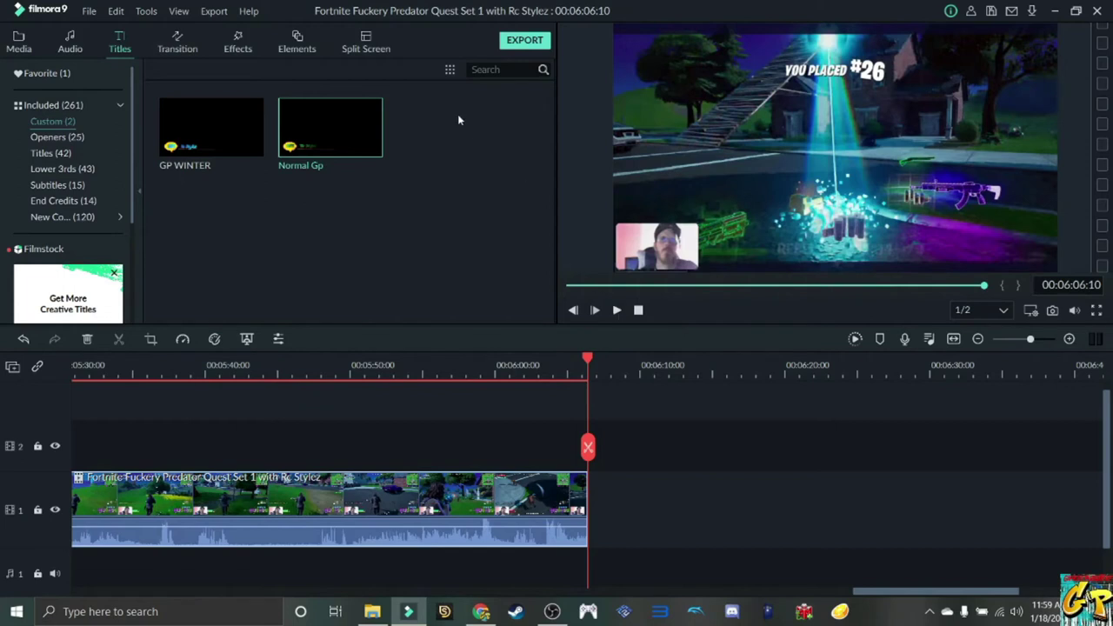
Add the LSND clip from the project media to track 2 so that it finishes at the end of the gameplay
click(19, 48)
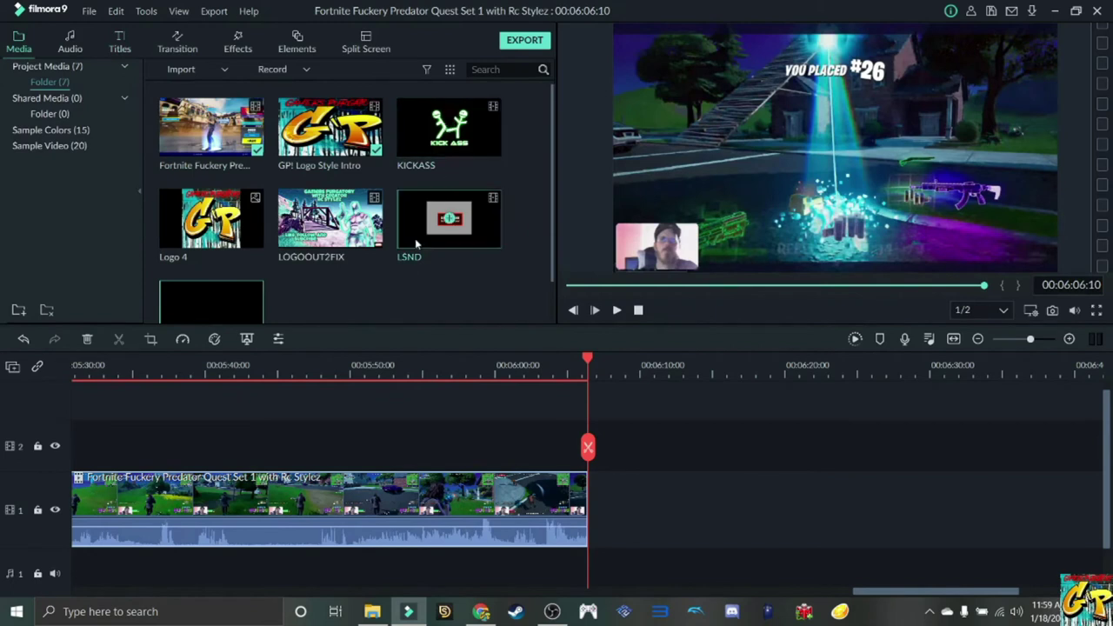
drag(419, 215, 362, 461)
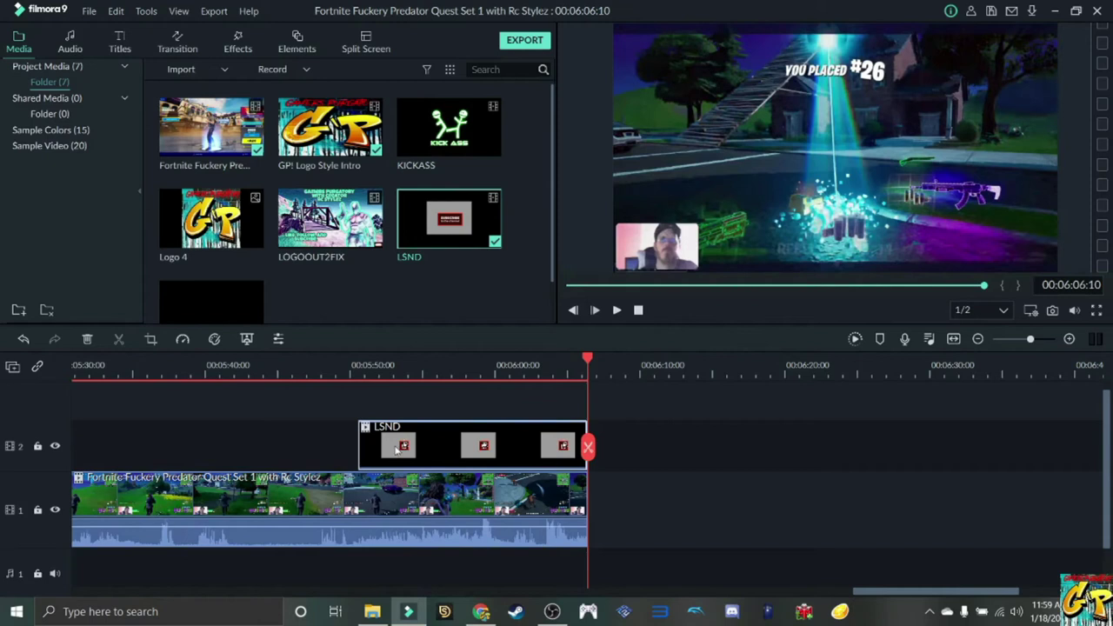
Resize the LSND clip to fill the preview frame and move it to track 1 directly after the gameplay
double_click(397, 450)
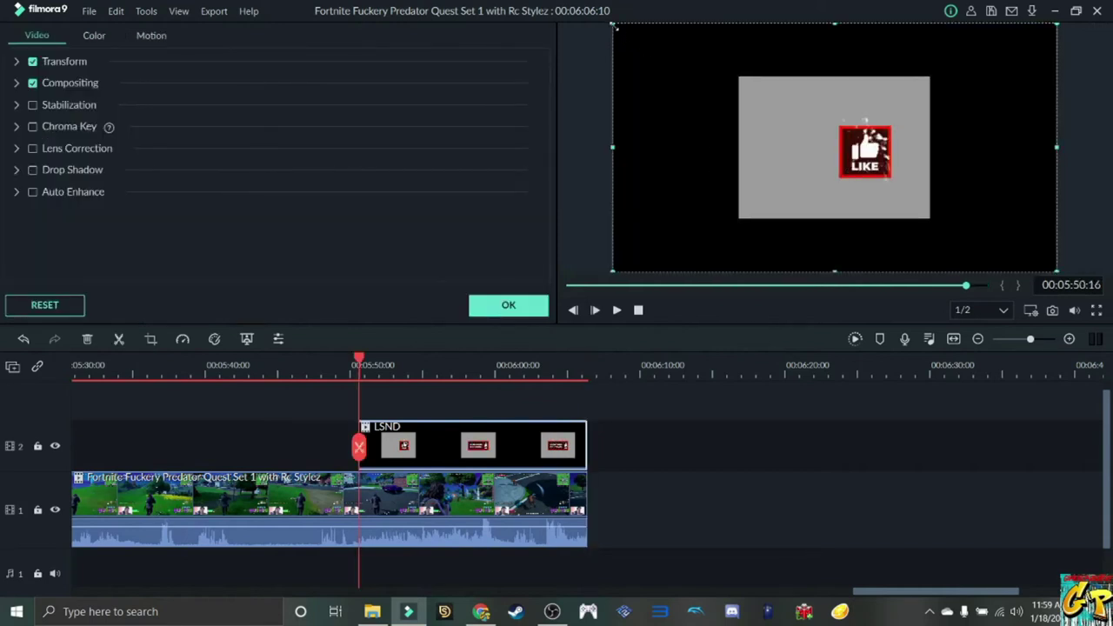
drag(688, 72, 614, 24)
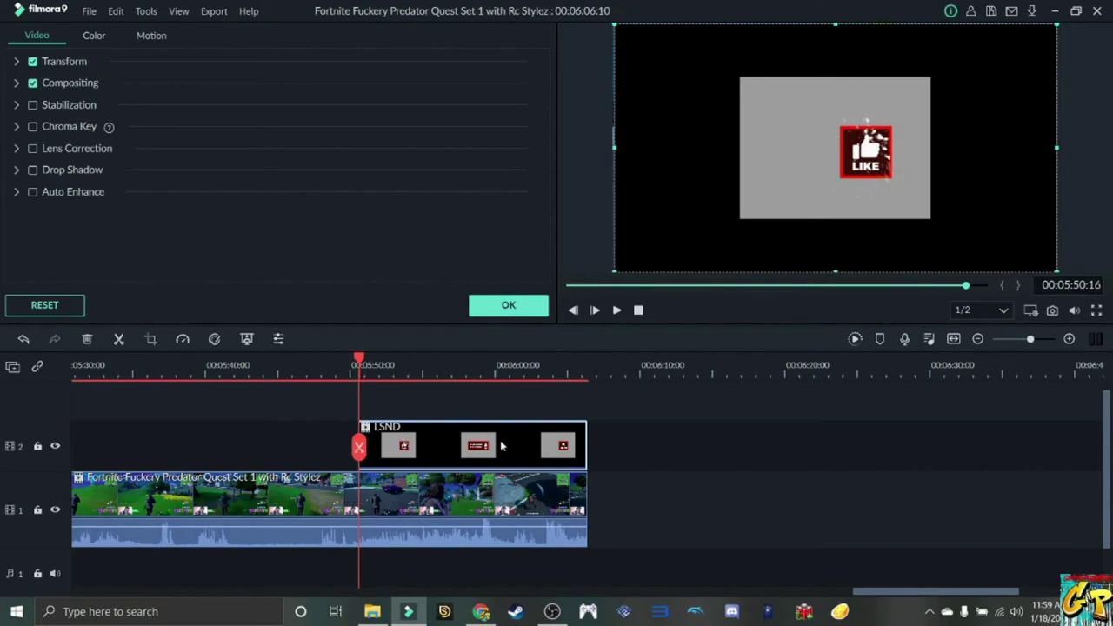
drag(501, 445, 739, 520)
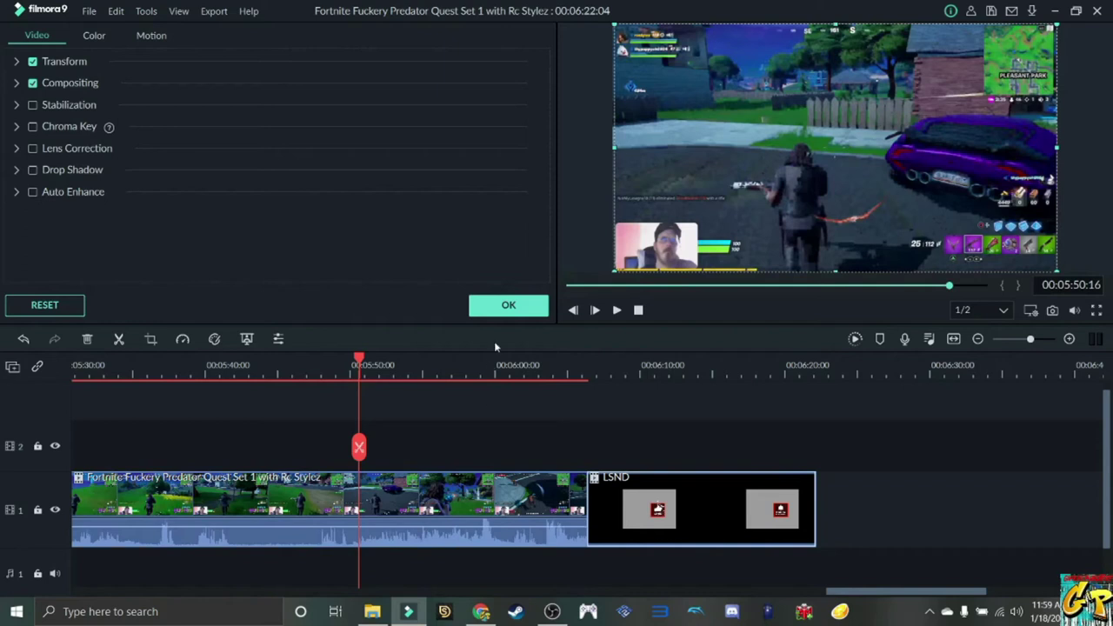
click(508, 305)
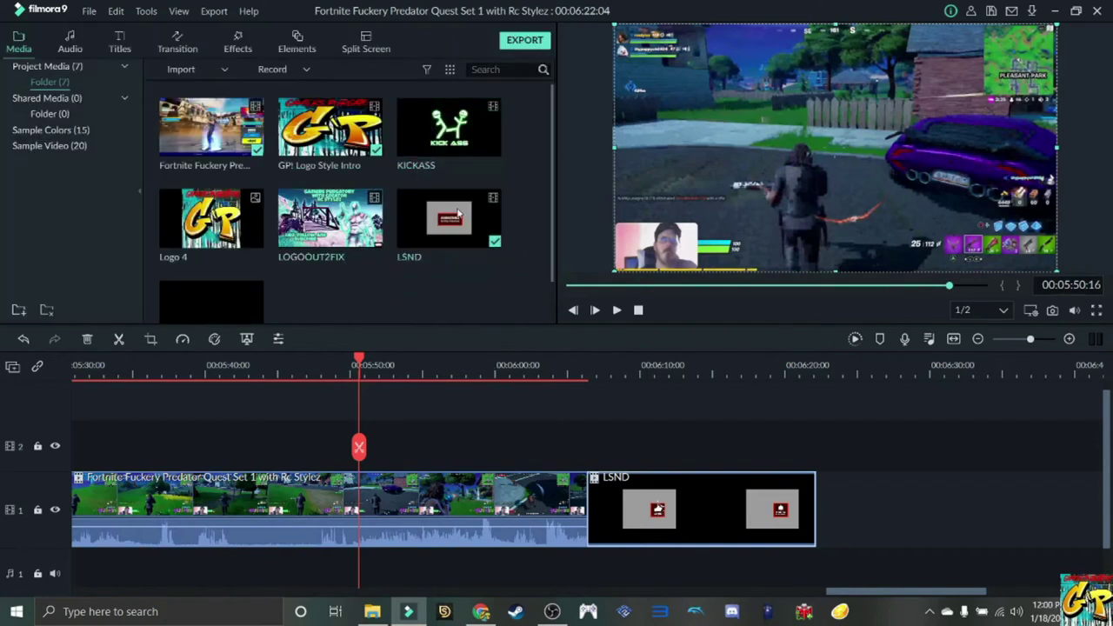
key(ctrl+i)
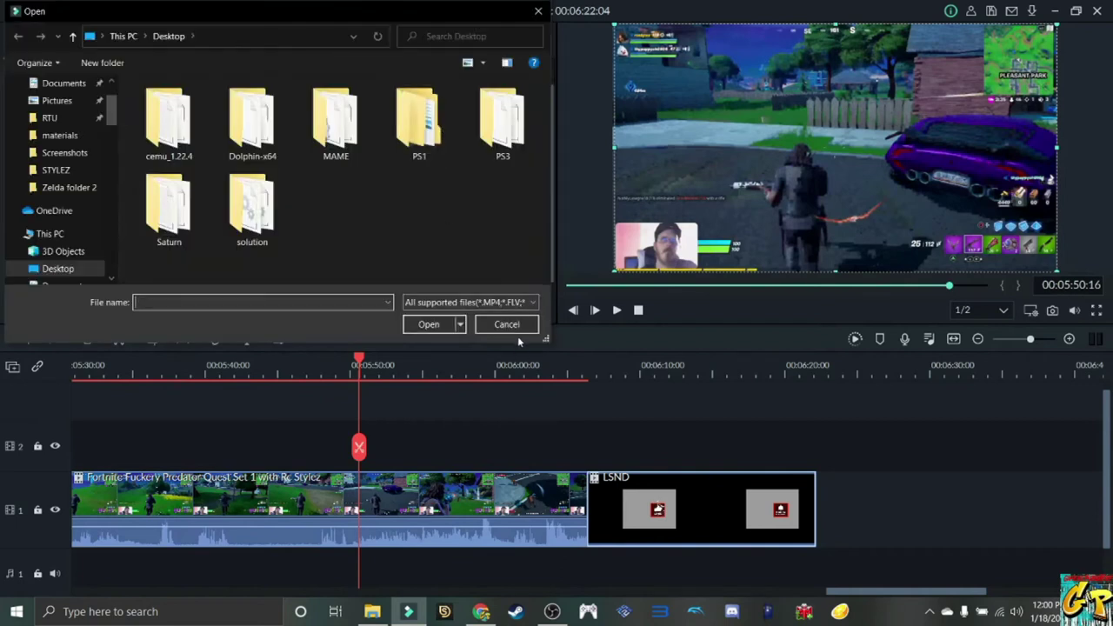
click(517, 330)
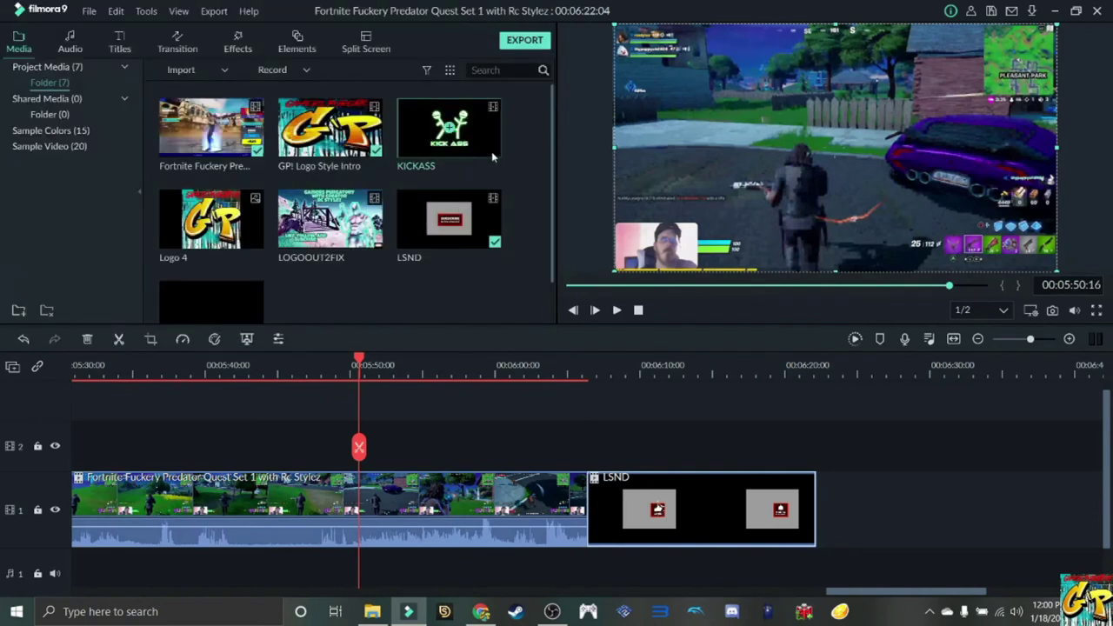
mouse_move(487, 143)
mouse_down()
mouse_move(522, 225)
mouse_move(714, 364)
mouse_move(730, 456)
mouse_move(773, 472)
mouse_move(742, 470)
mouse_up()
drag(745, 463, 746, 460)
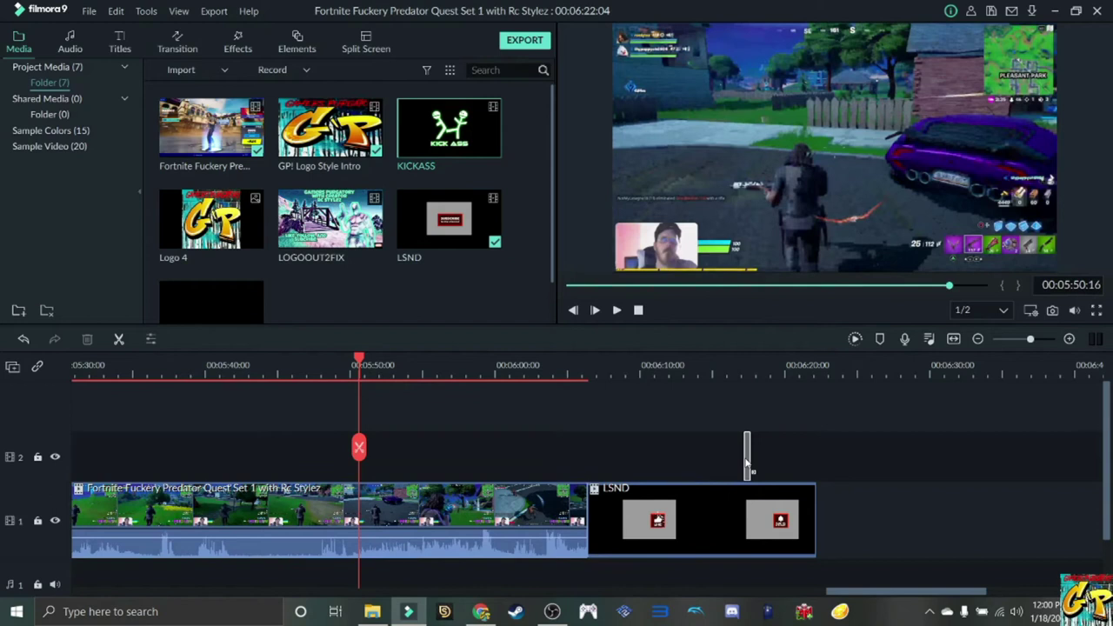
drag(746, 464, 430, 289)
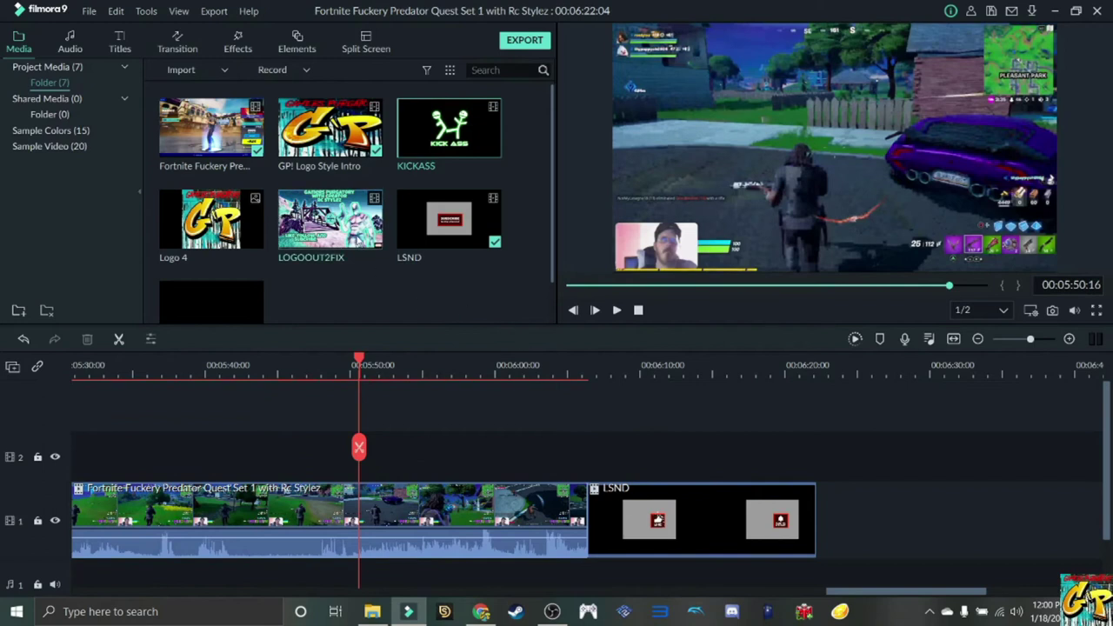
Add the LOGOOUT2FIX clip to track 1 directly after LSND and save the project
drag(360, 238, 823, 550)
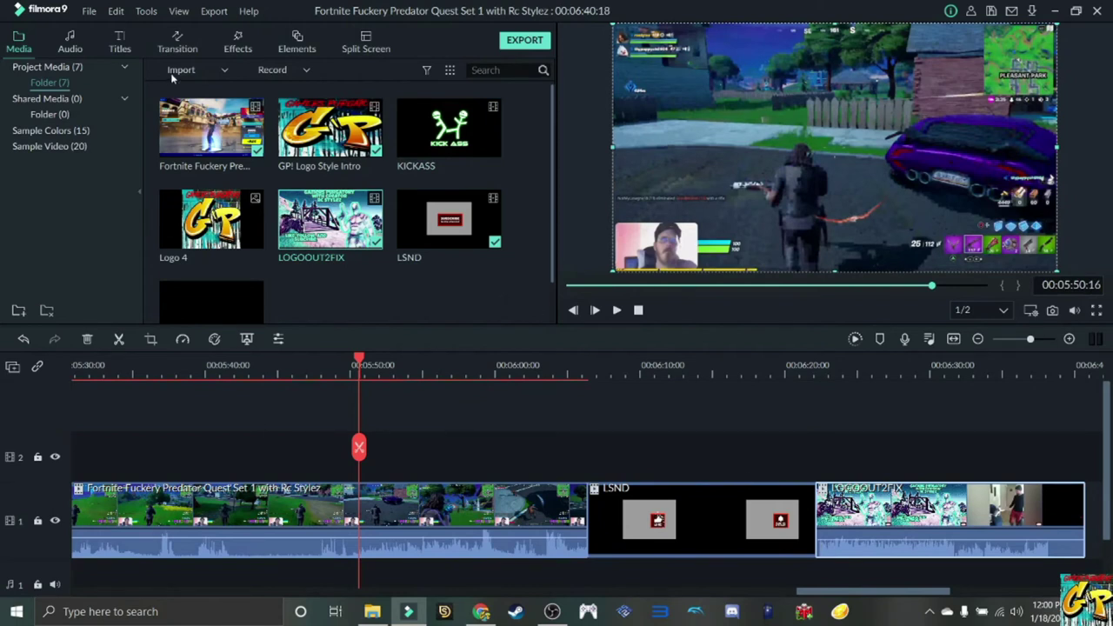
click(89, 12)
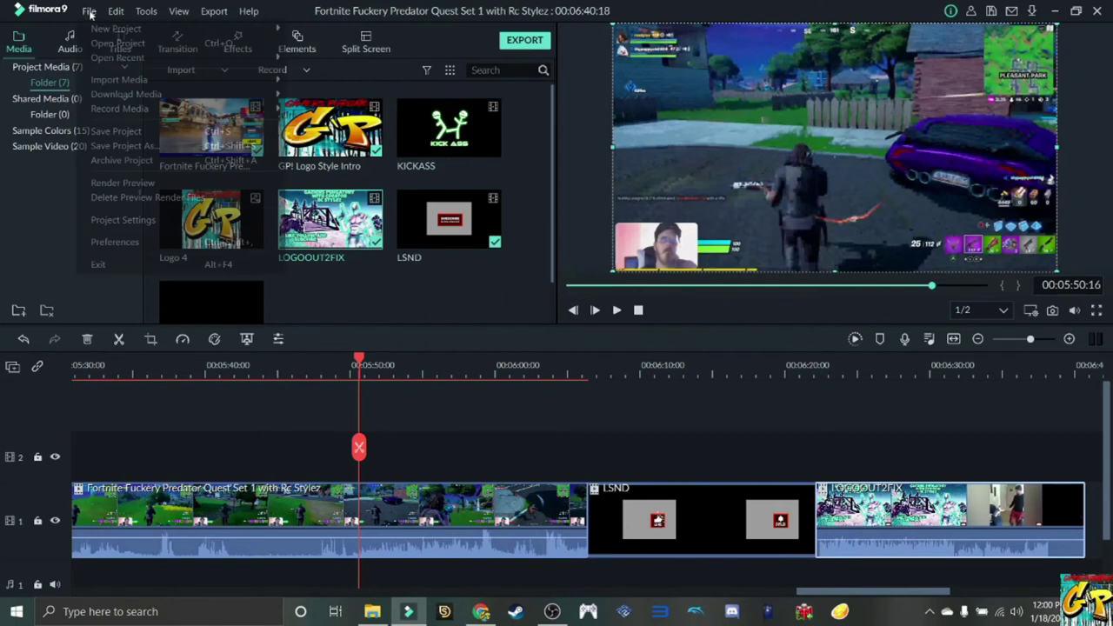
click(124, 130)
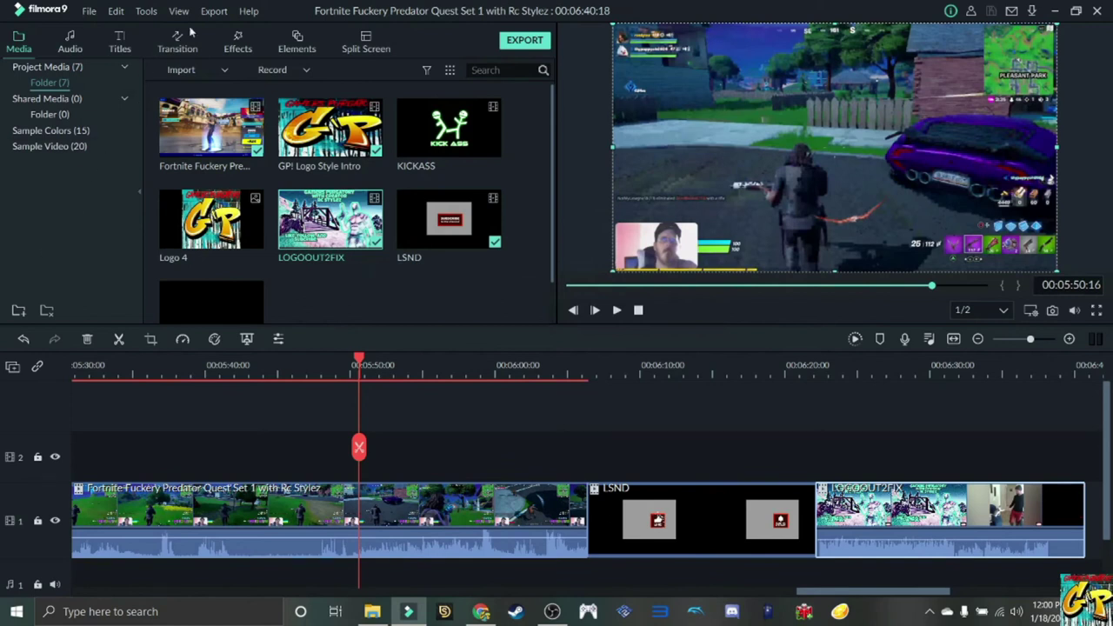
Try to export the video as an MKV named Fuckery1 to D:/Gamers Purgatory/fim/RTU
click(524, 41)
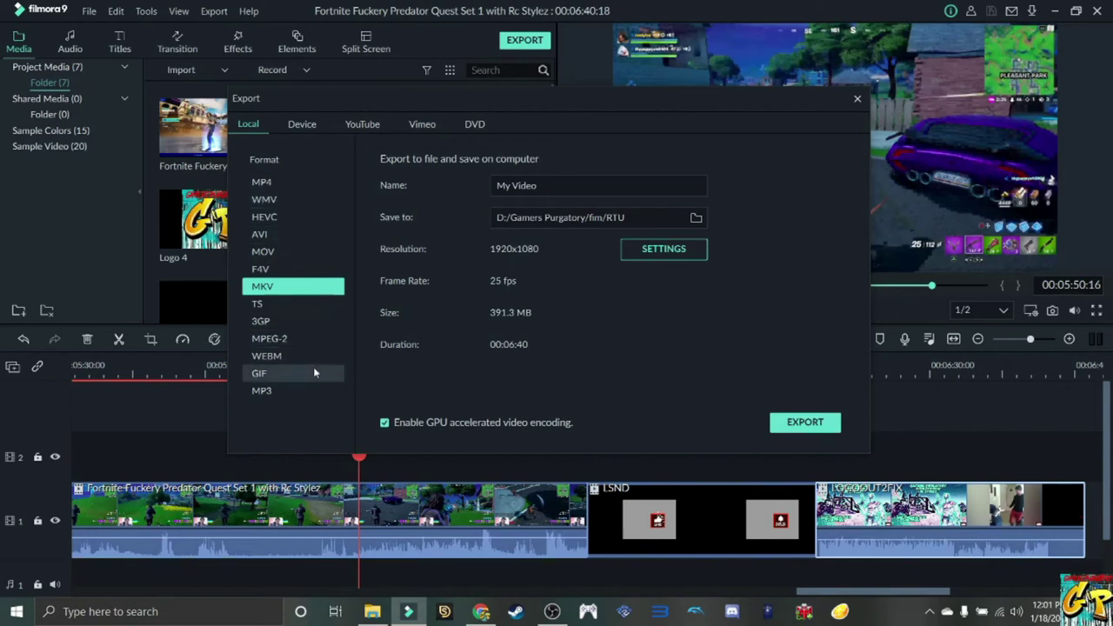
key(BackSpace)
key(BackSpace)
key(BackSpace)
key(BackSpace)
key(BackSpace)
key(BackSpace)
key(BackSpace)
key(BackSpace)
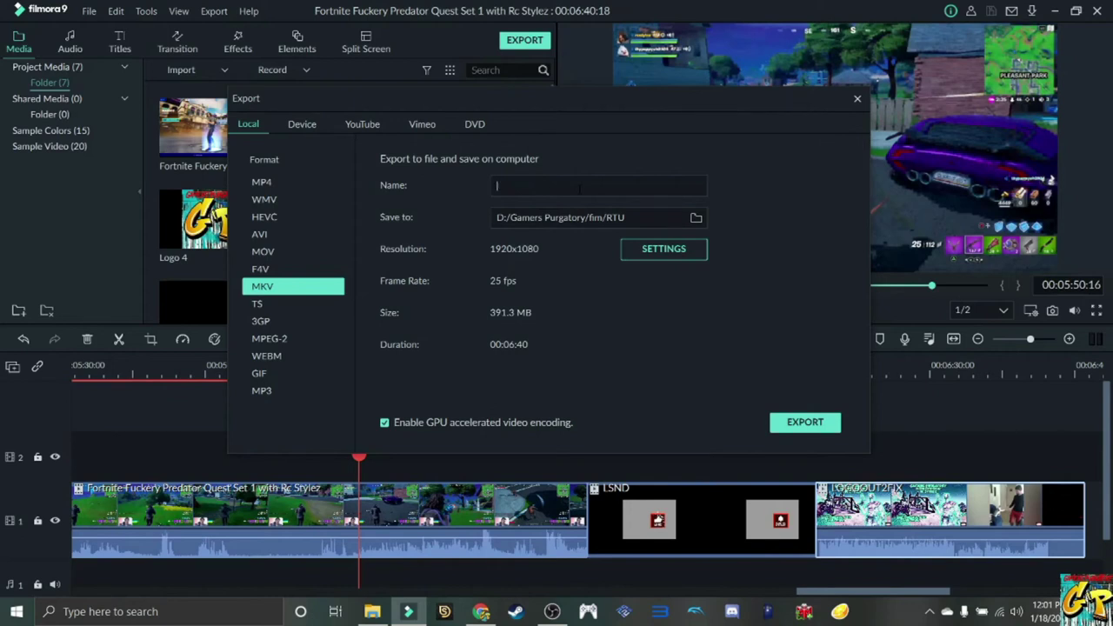
text(Fuckery1)
click(808, 423)
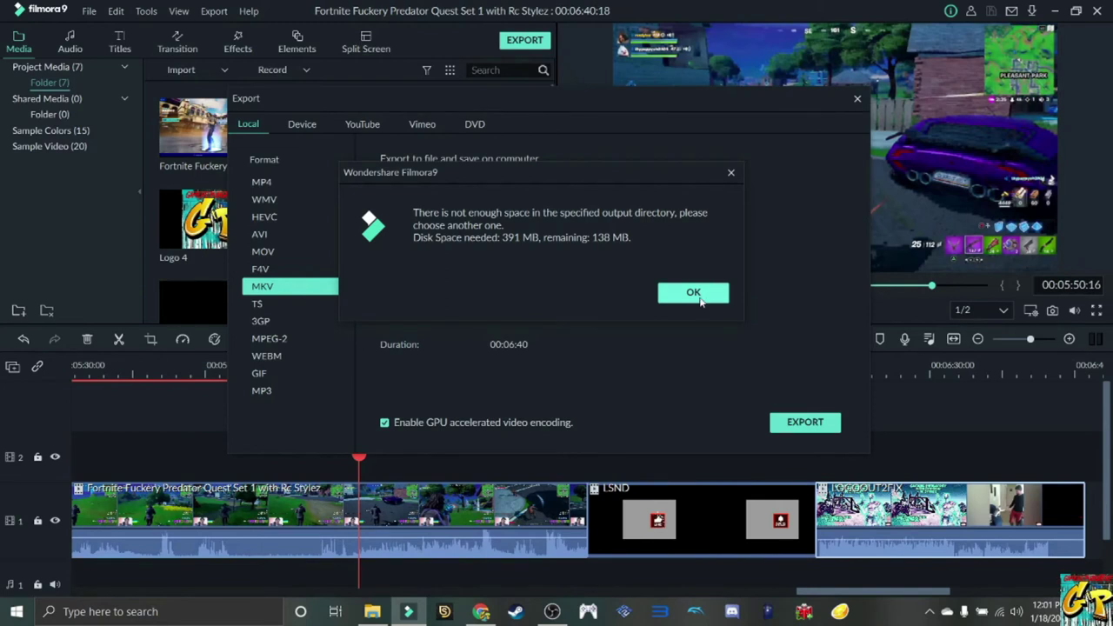
click(693, 293)
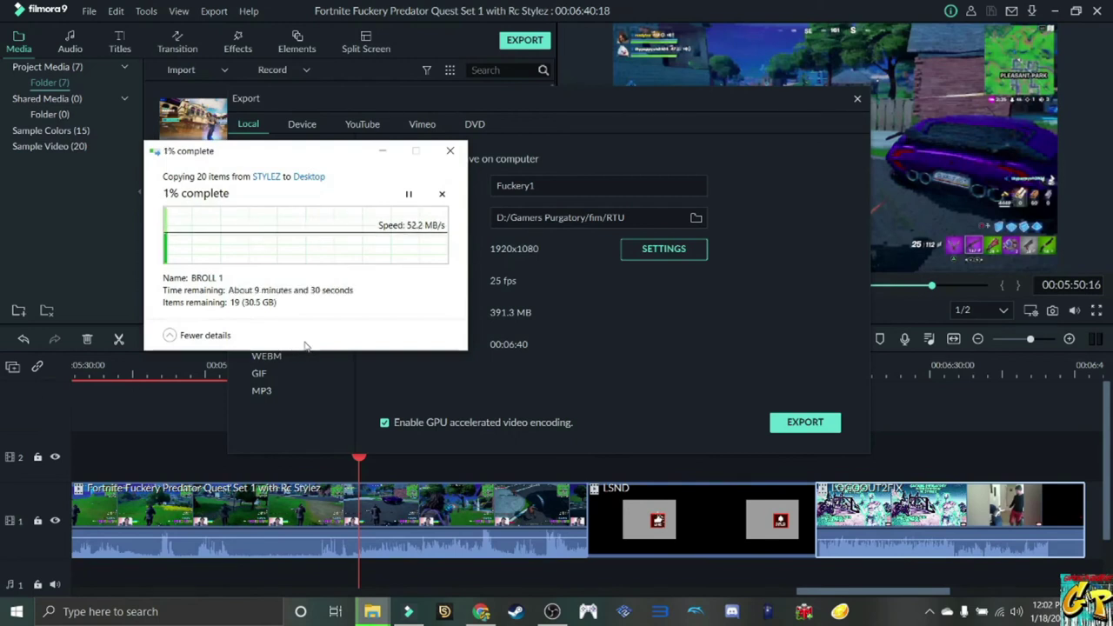
Minimize the file copy progress window and return to the export settings in Filmora9
click(387, 154)
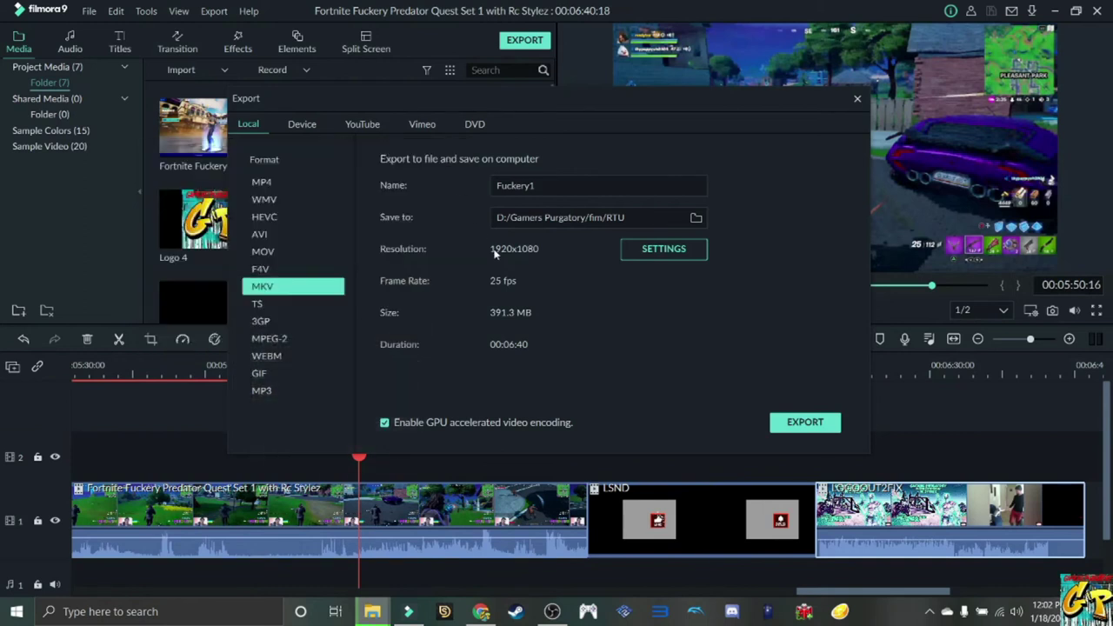
click(551, 612)
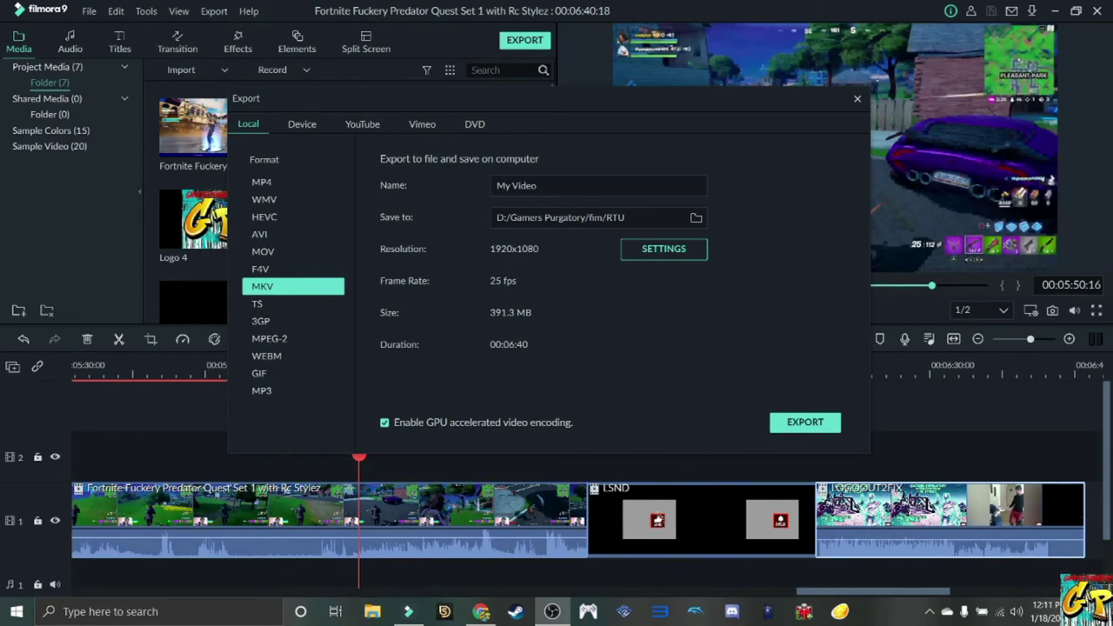
key(alt+Tab)
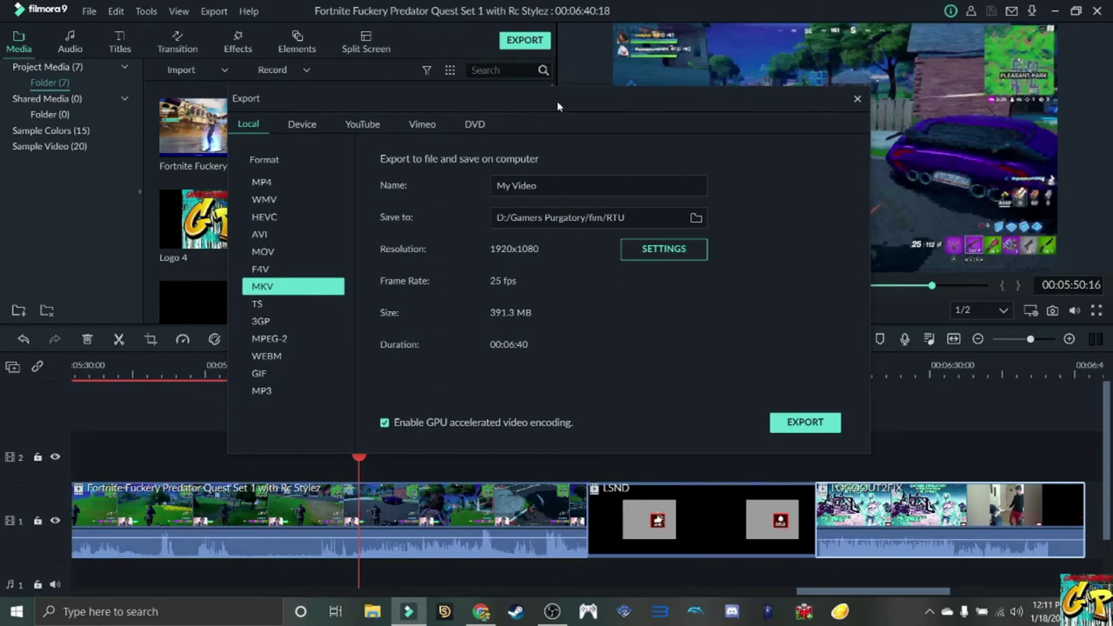
Name the MKV export Fuckery1, export it to the RTU folder and close the export windows
key(BackSpace)
key(BackSpace)
key(BackSpace)
key(BackSpace)
key(BackSpace)
key(BackSpace)
key(BackSpace)
key(BackSpace)
text(Fuckery1)
click(815, 423)
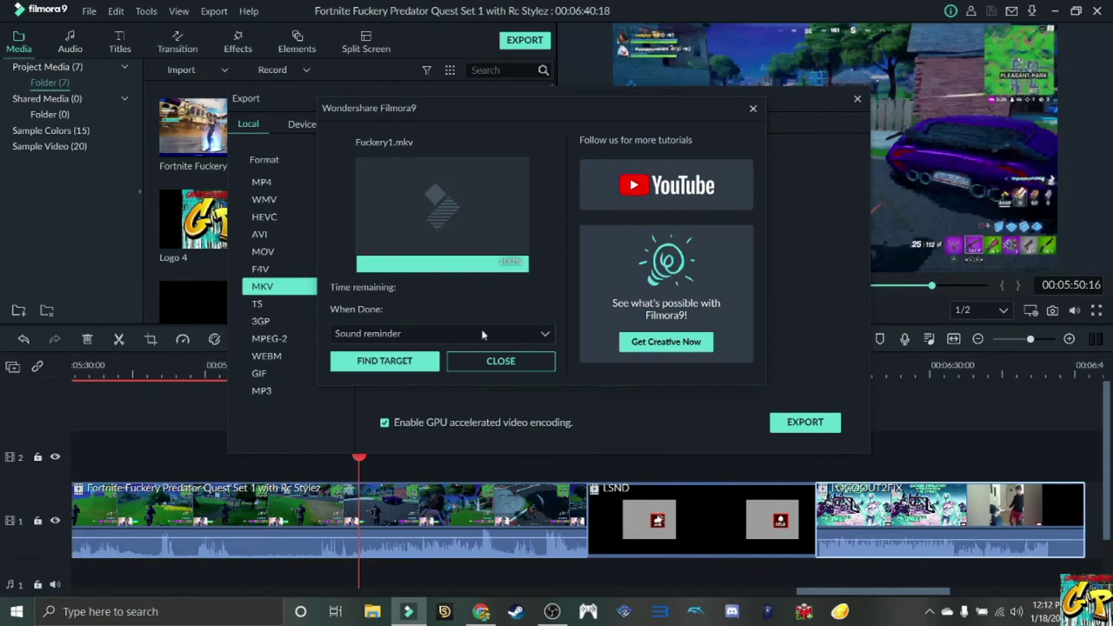
click(497, 364)
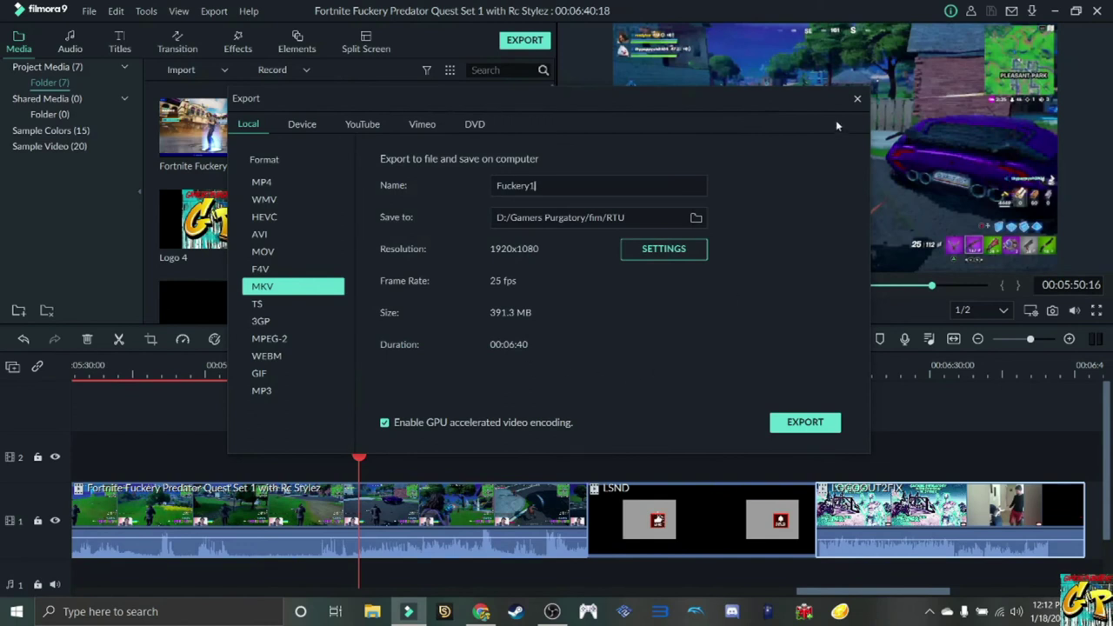
click(857, 99)
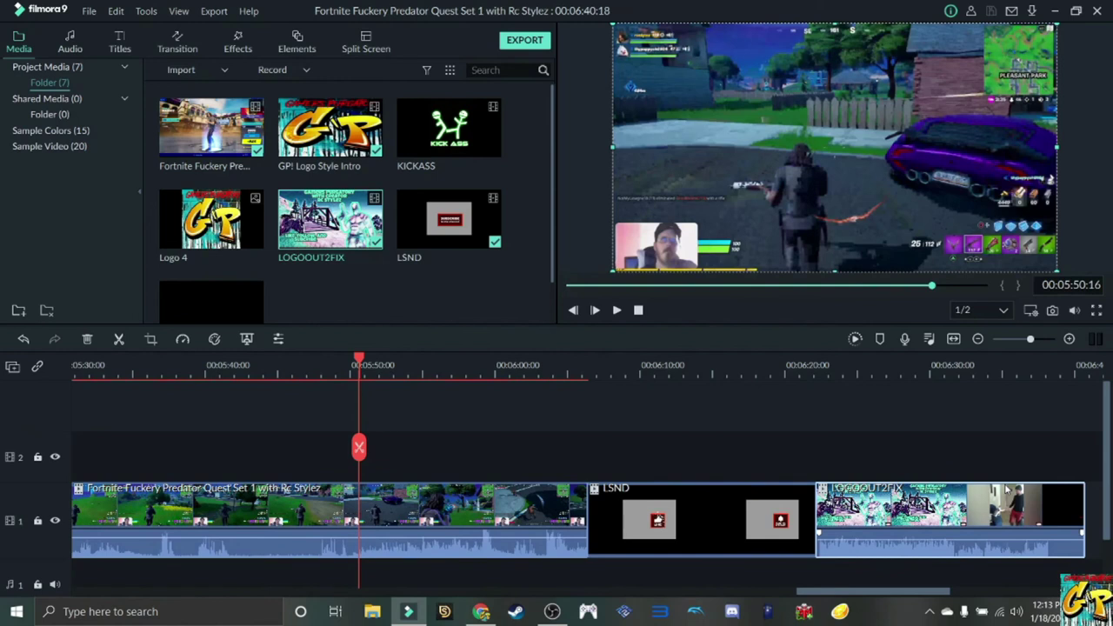
Close Filmora9 and open the RTU folder in File Explorer
click(1097, 13)
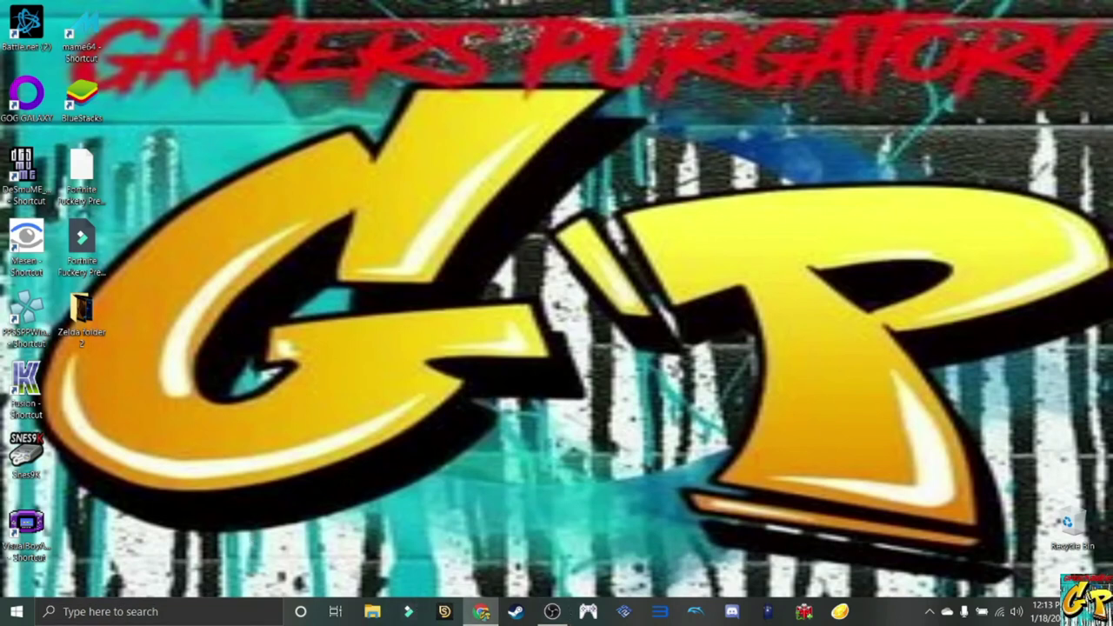
click(372, 612)
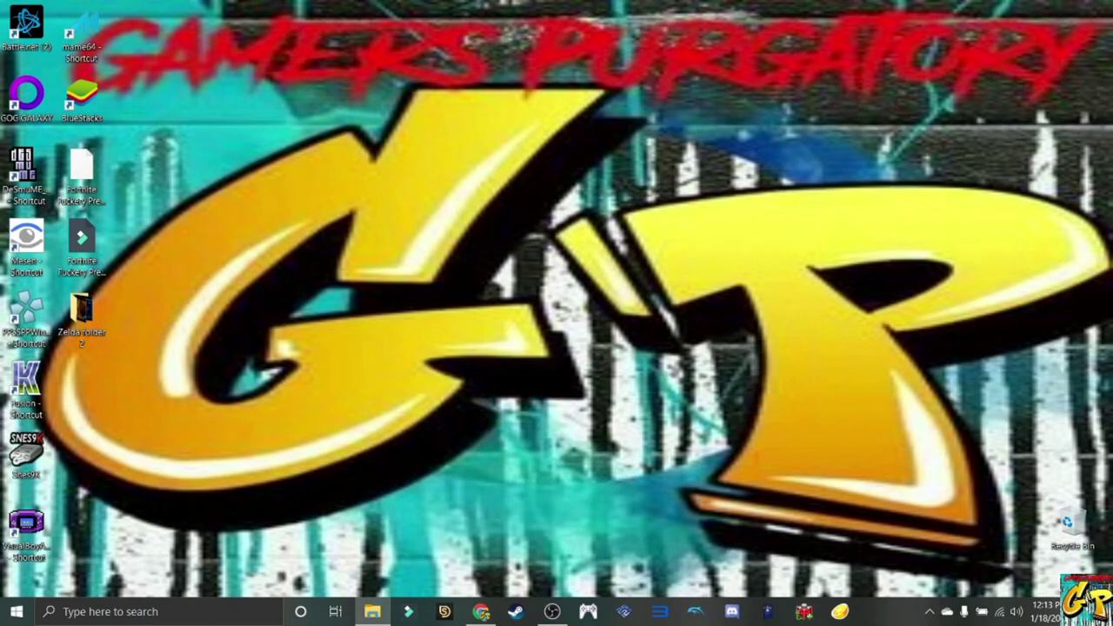
drag(121, 74, 817, 2)
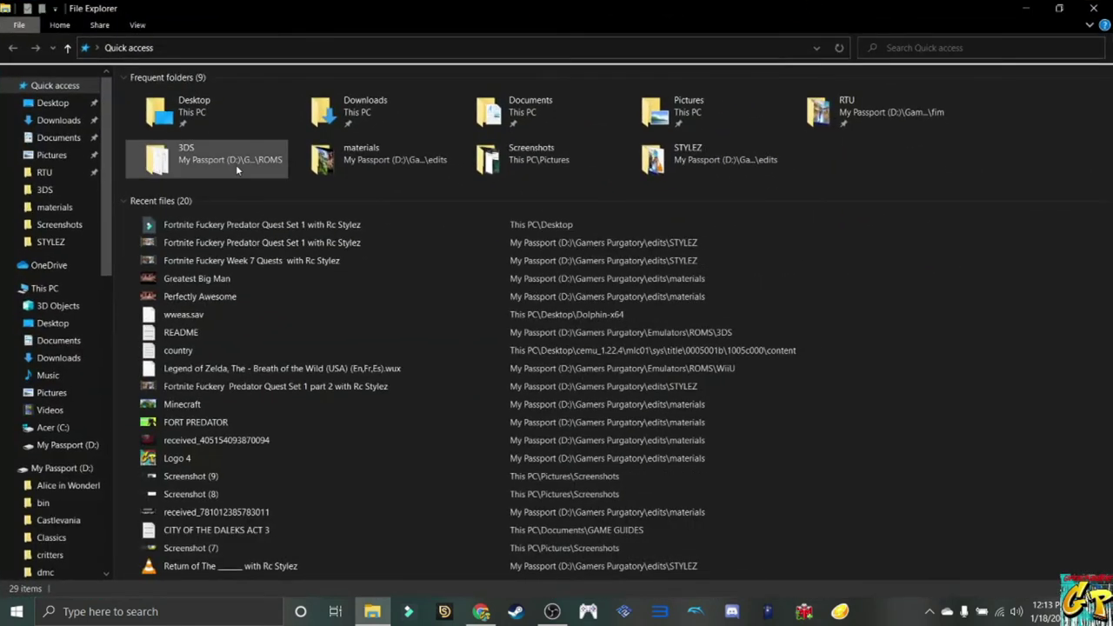
click(45, 173)
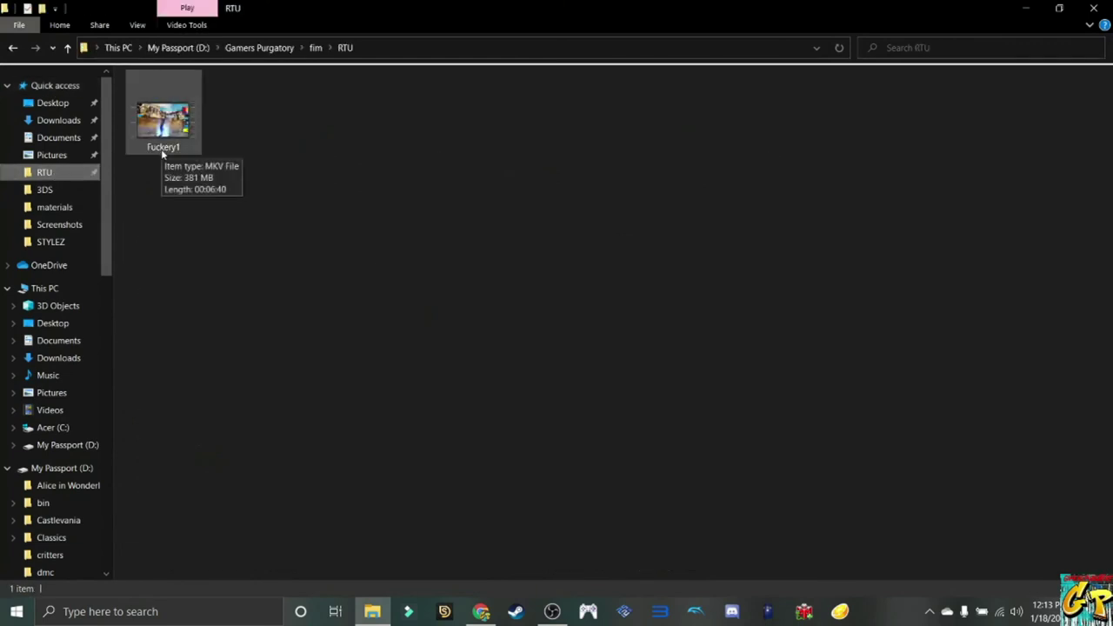
click(163, 153)
click(162, 150)
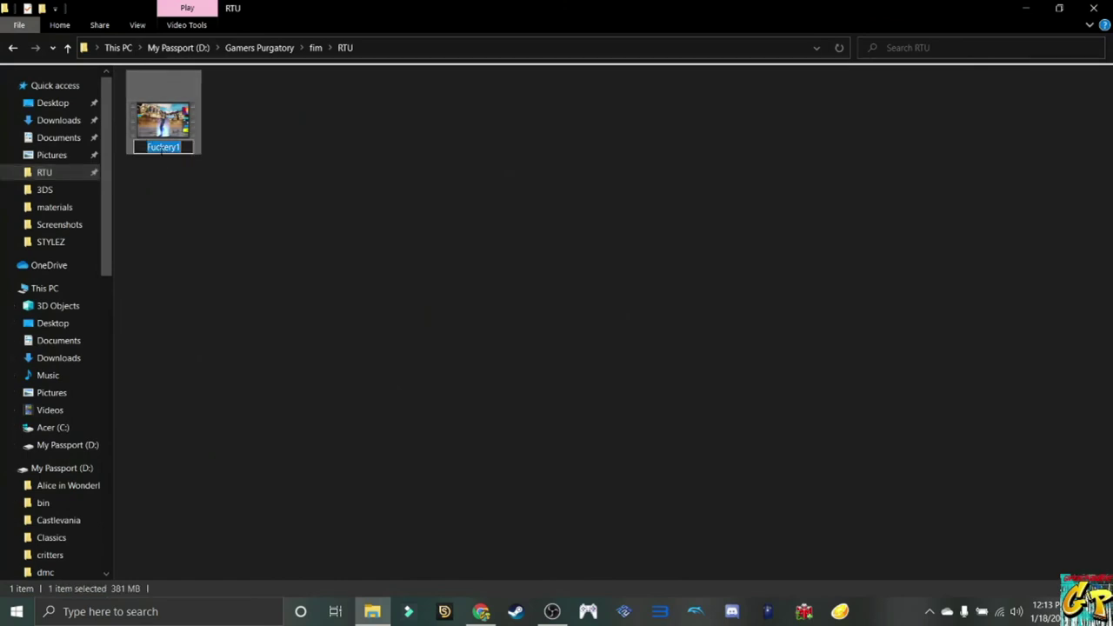
right_click(162, 151)
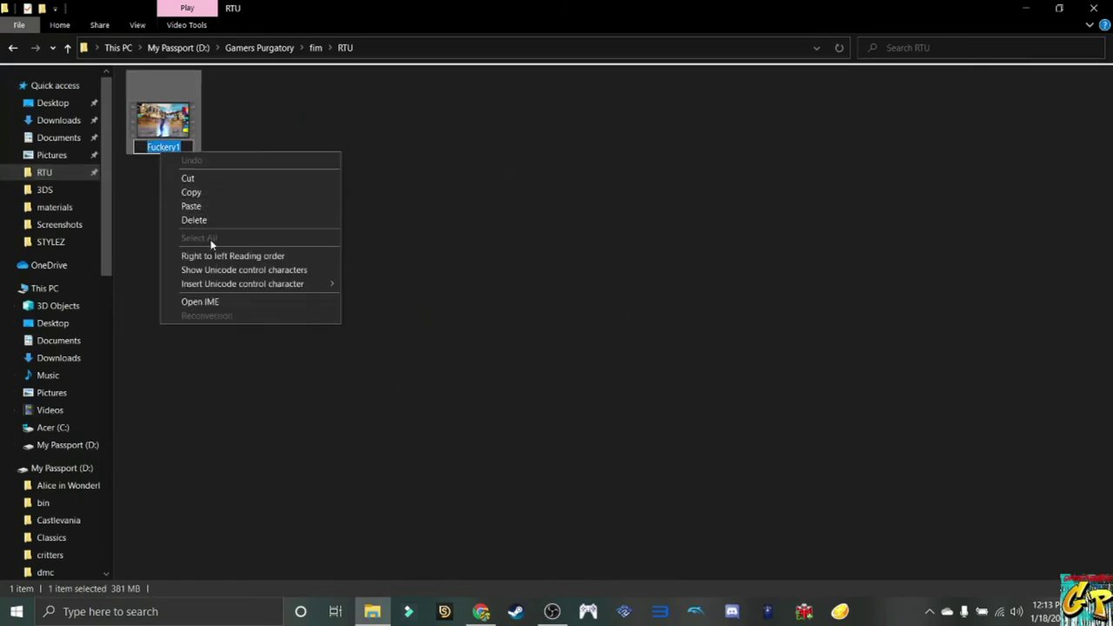
click(154, 202)
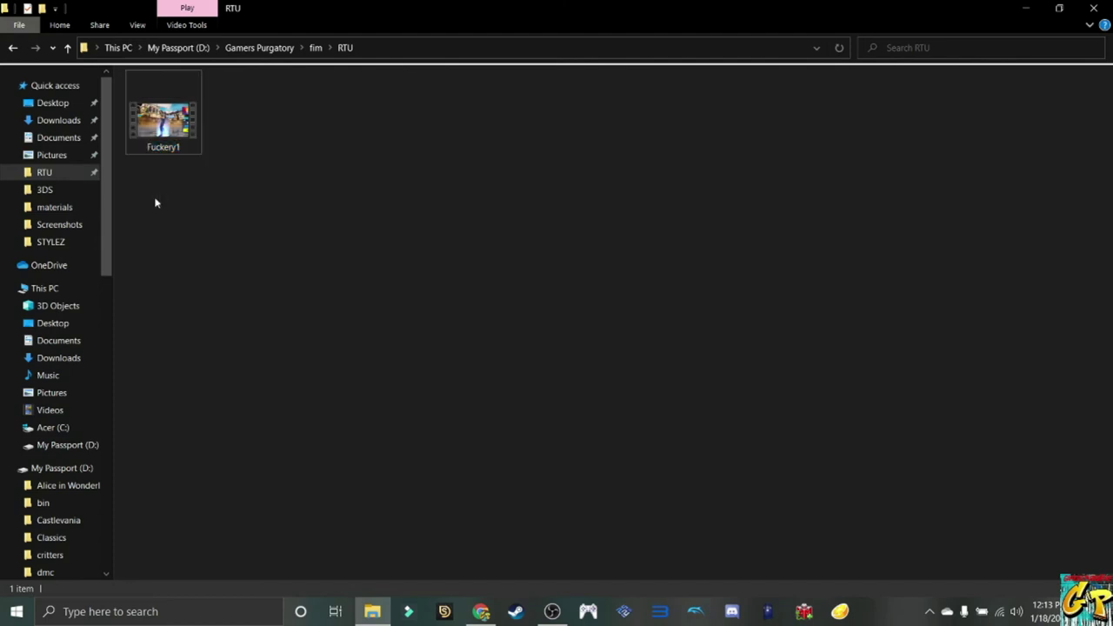
Rename the exported Fuckery1 file by pasting the title "Fortnite Fuckery Predator Quest Set 1 with Rc Stylez"
click(177, 147)
click(178, 148)
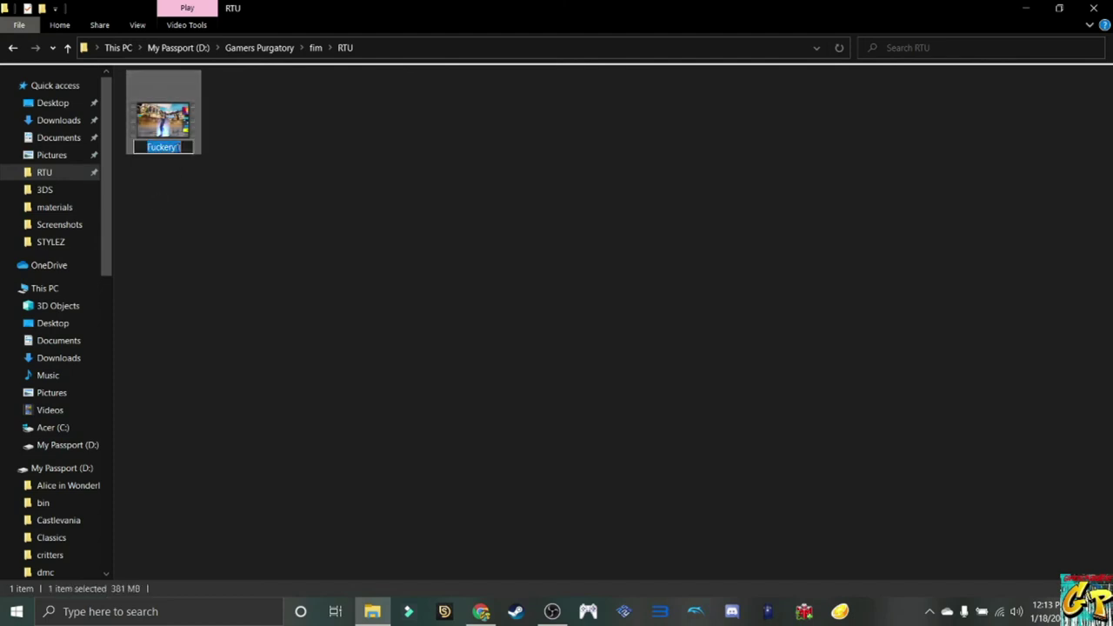
right_click(178, 147)
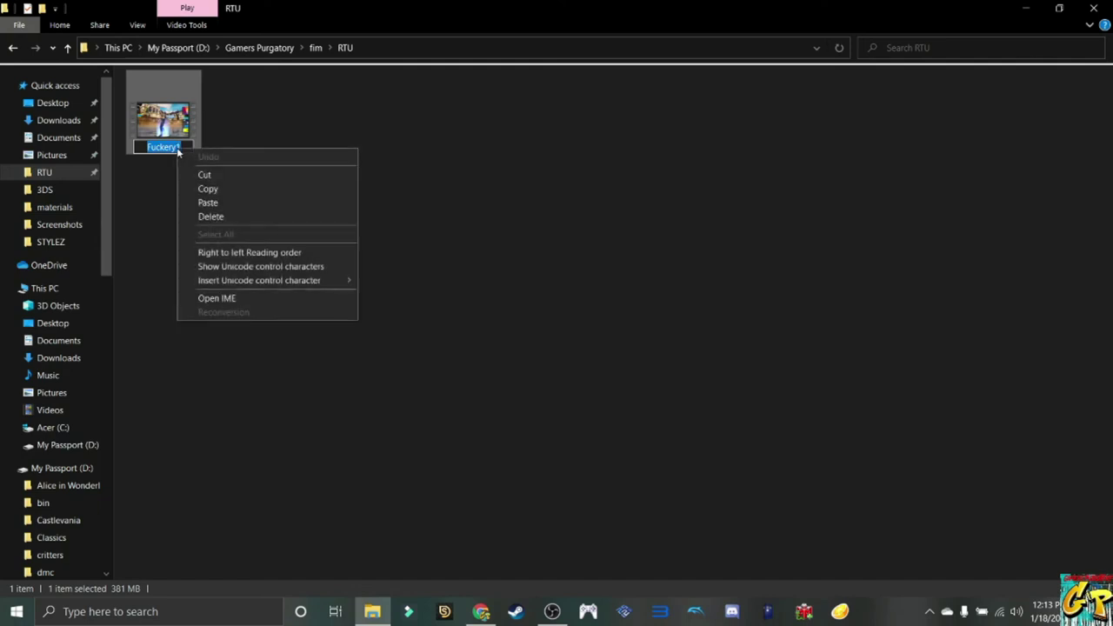
click(213, 200)
click(242, 349)
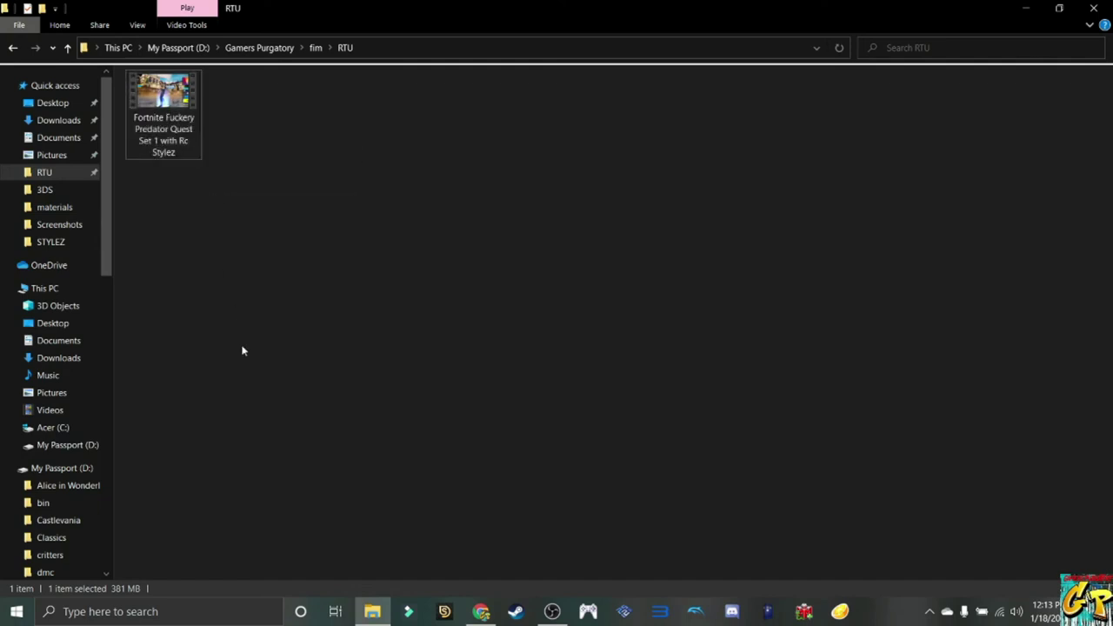
Open the renamed video in VLC and set VLC as the default app for .mkv files
click(183, 106)
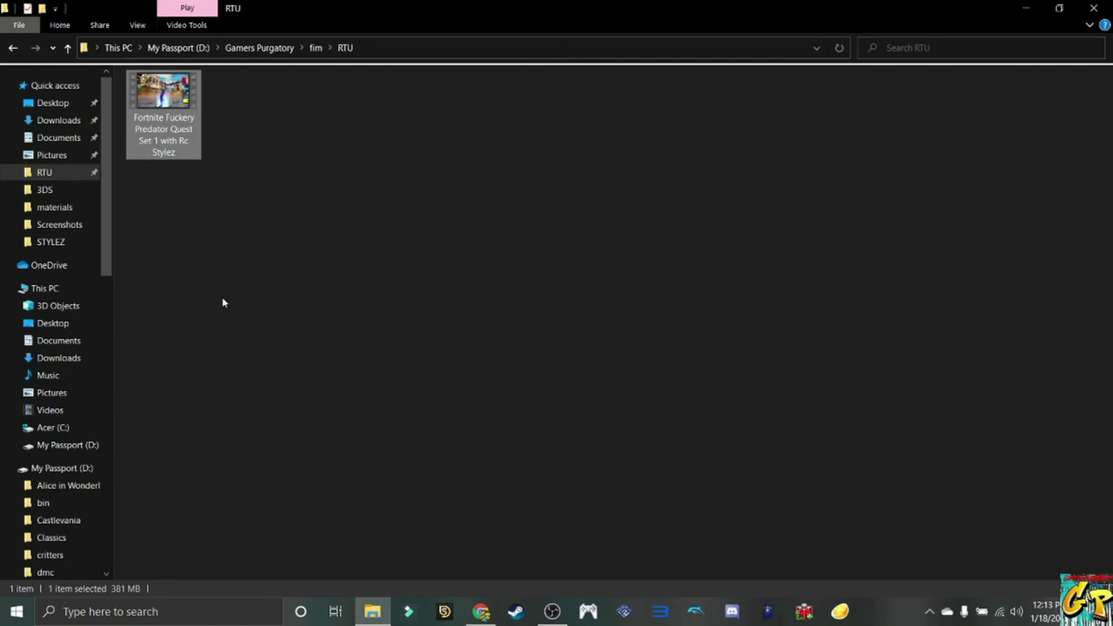
double_click(160, 108)
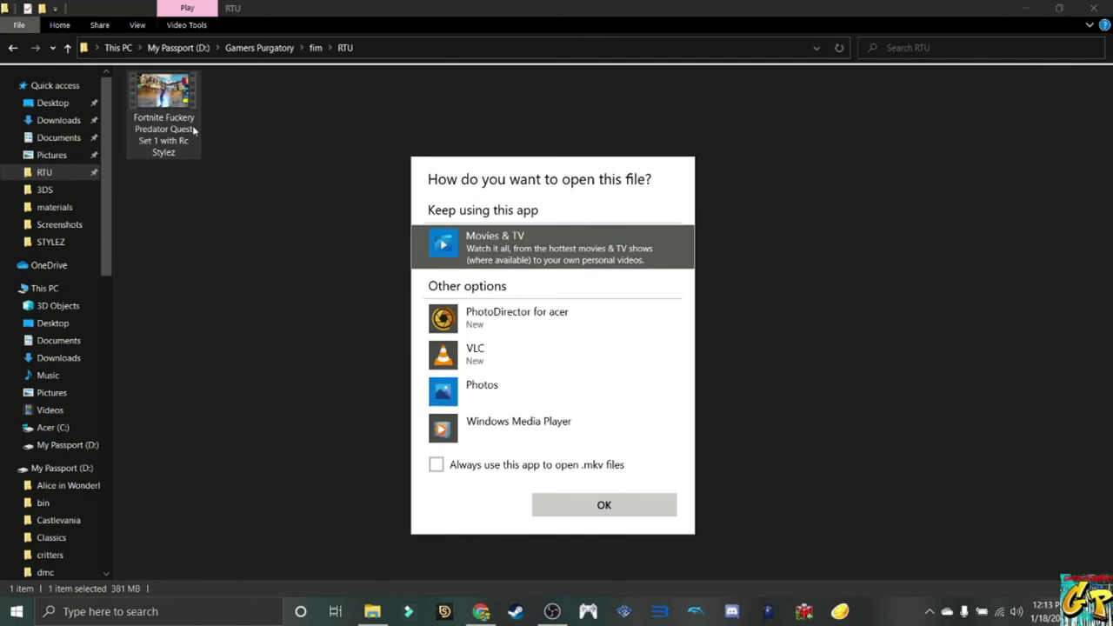
click(470, 364)
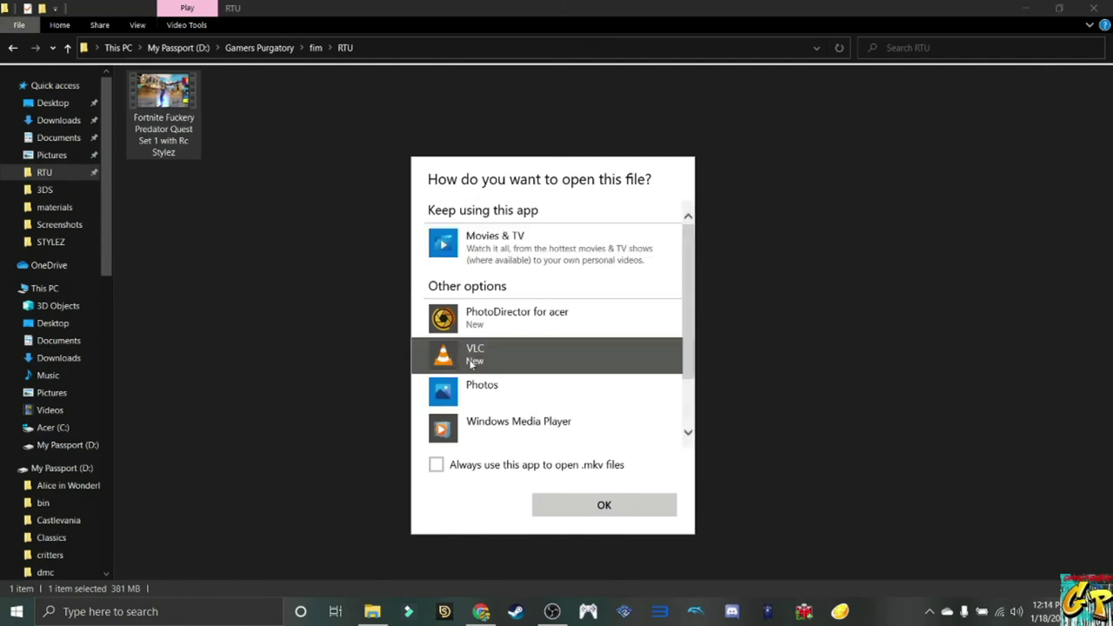
click(437, 468)
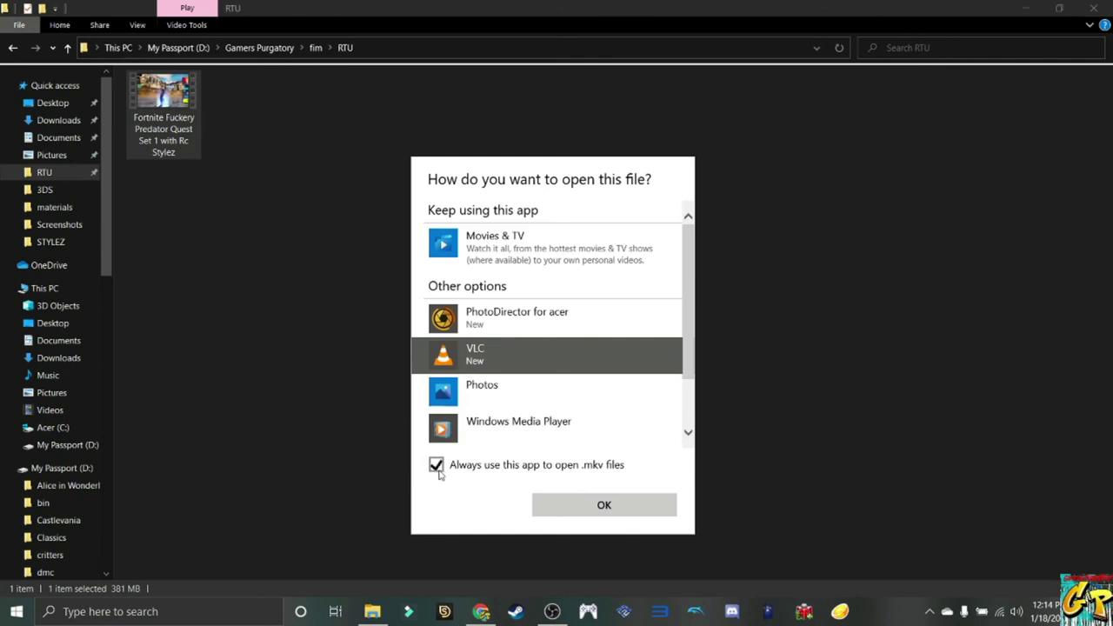
click(581, 511)
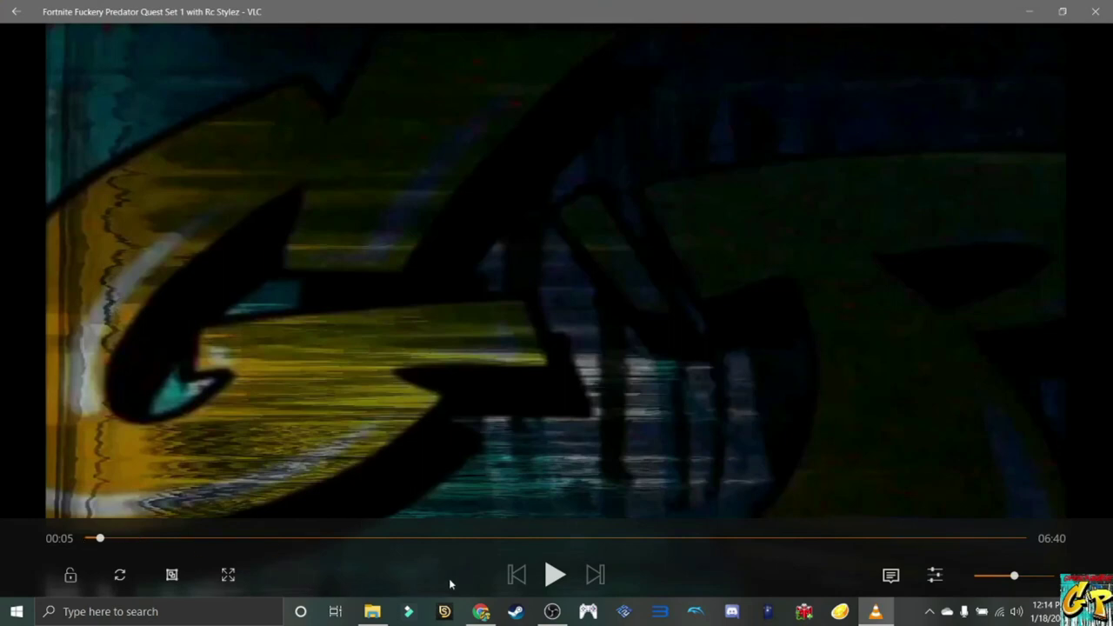
Play the exported video from its beginning, then close VLC and the File Explorer window
drag(94, 539, 71, 542)
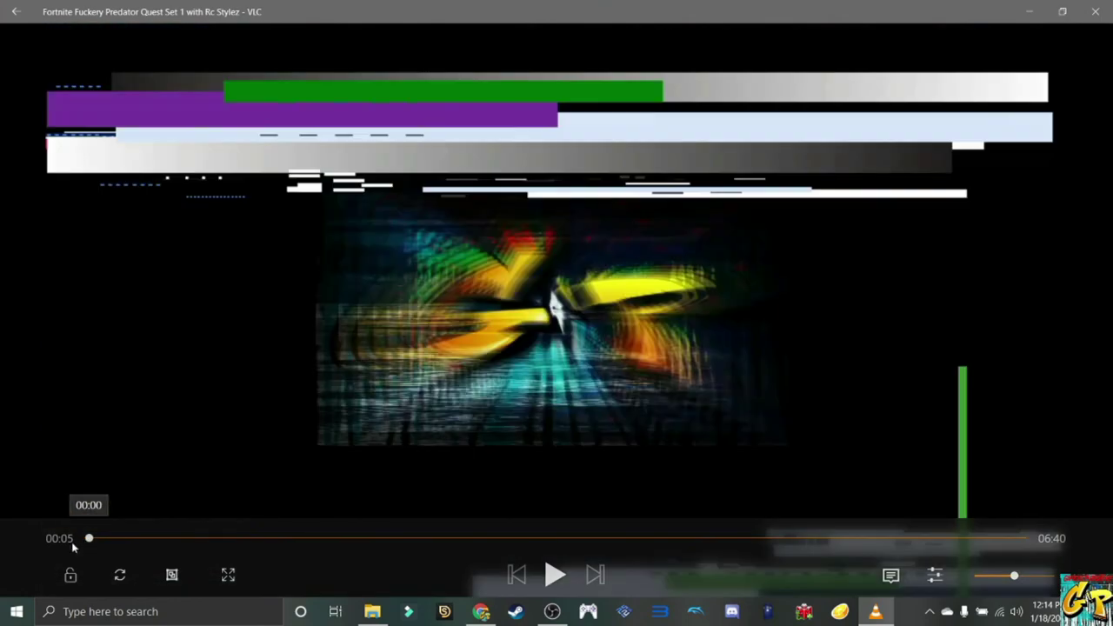
click(554, 575)
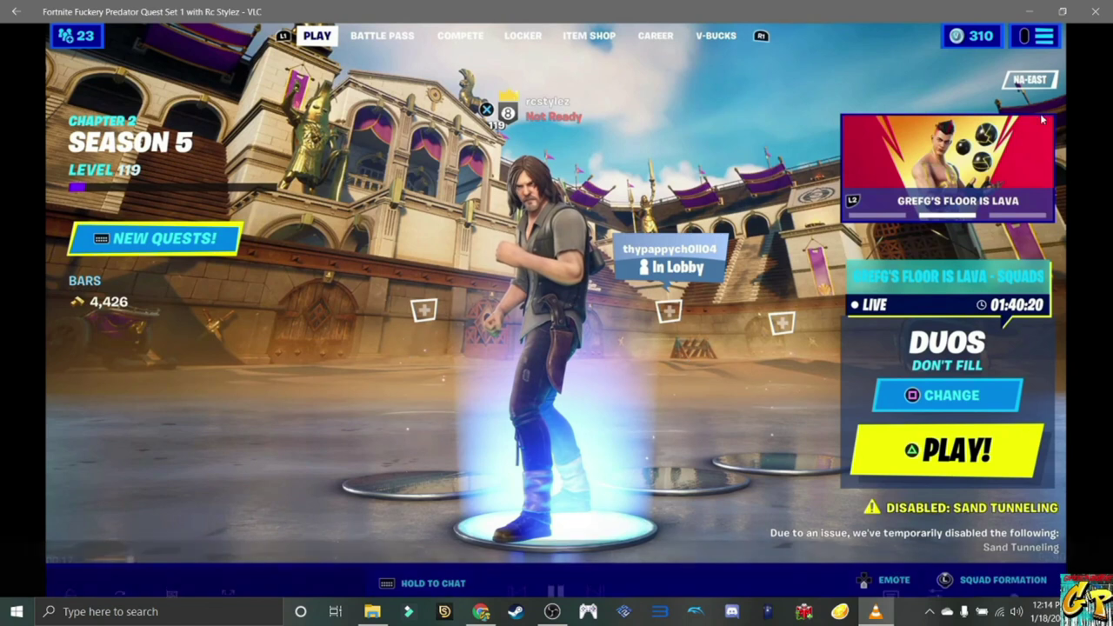
click(1097, 10)
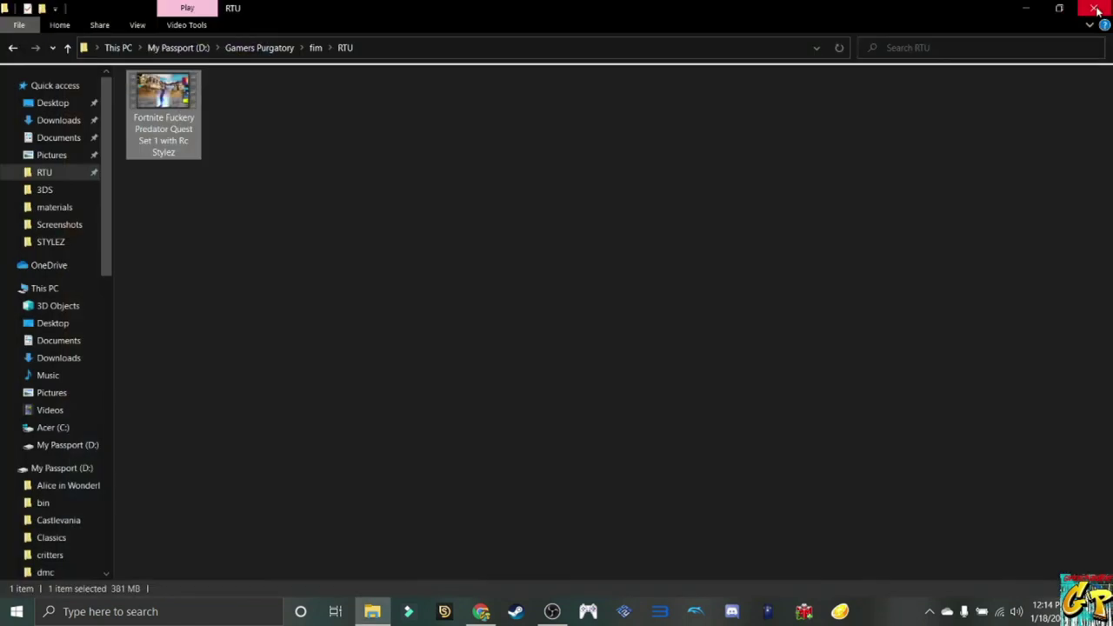
click(1097, 10)
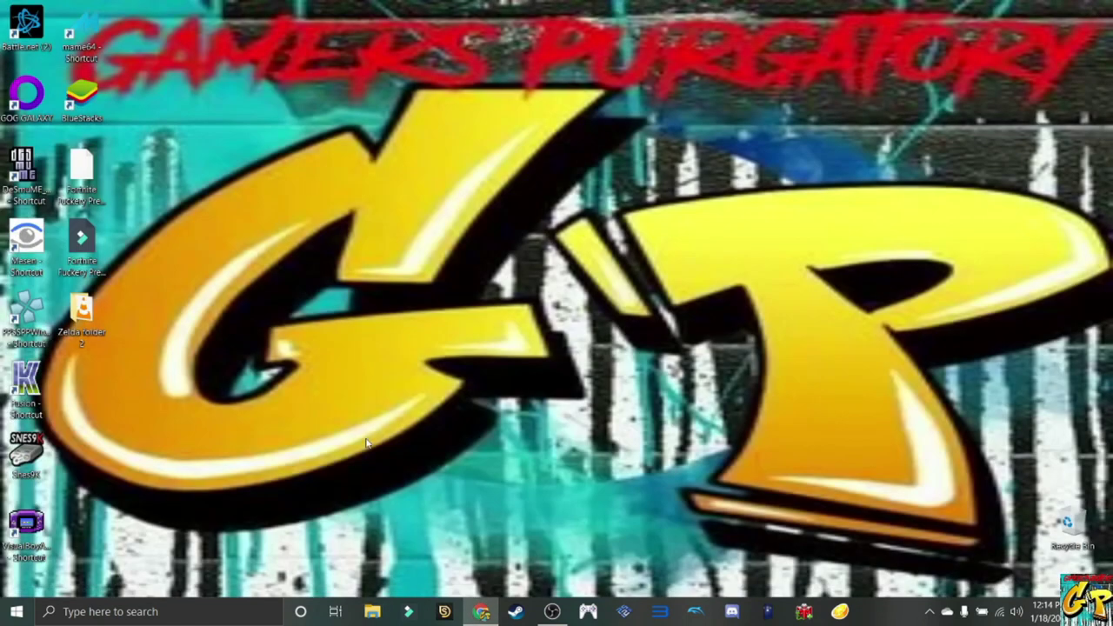